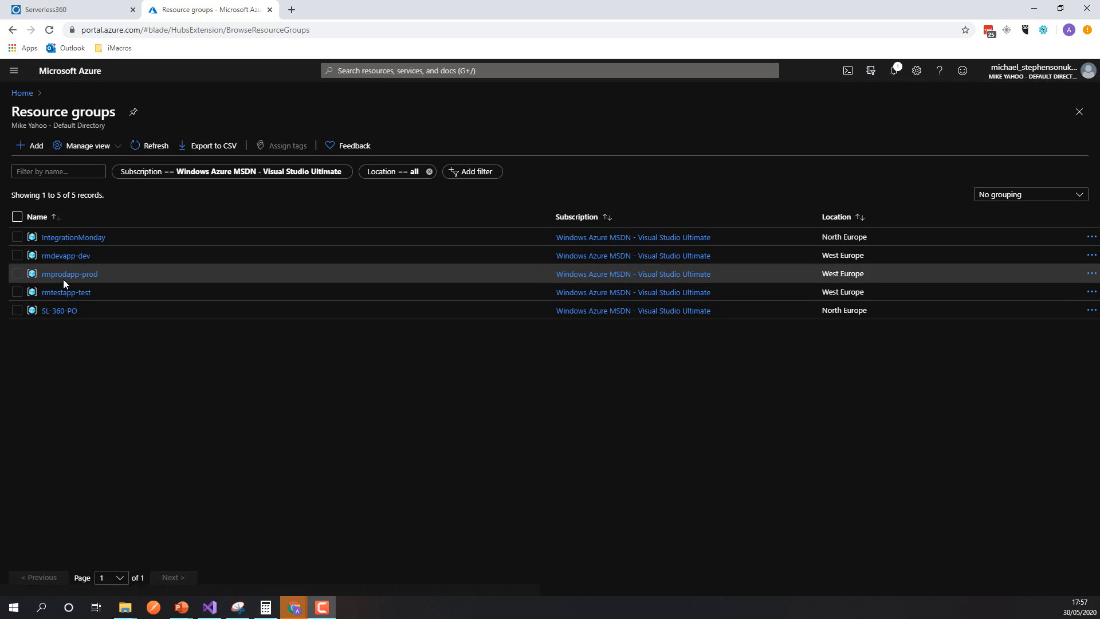
Step: Open the rmprodapp-prod resource group and review its full list of resources
left_click(65, 275)
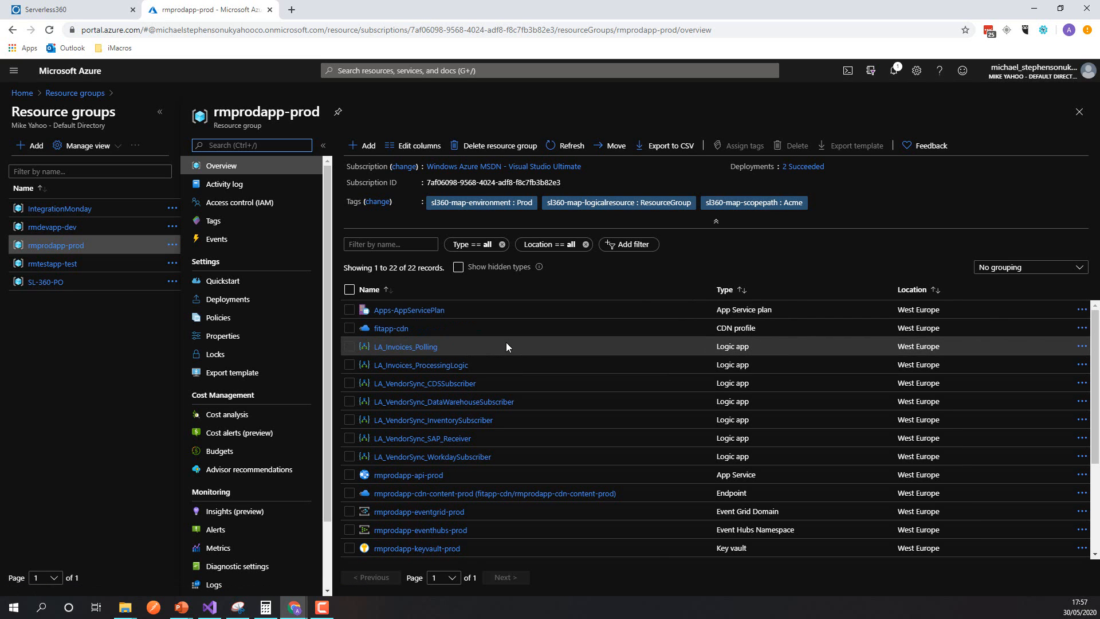
scroll(482, 369, "down", 3)
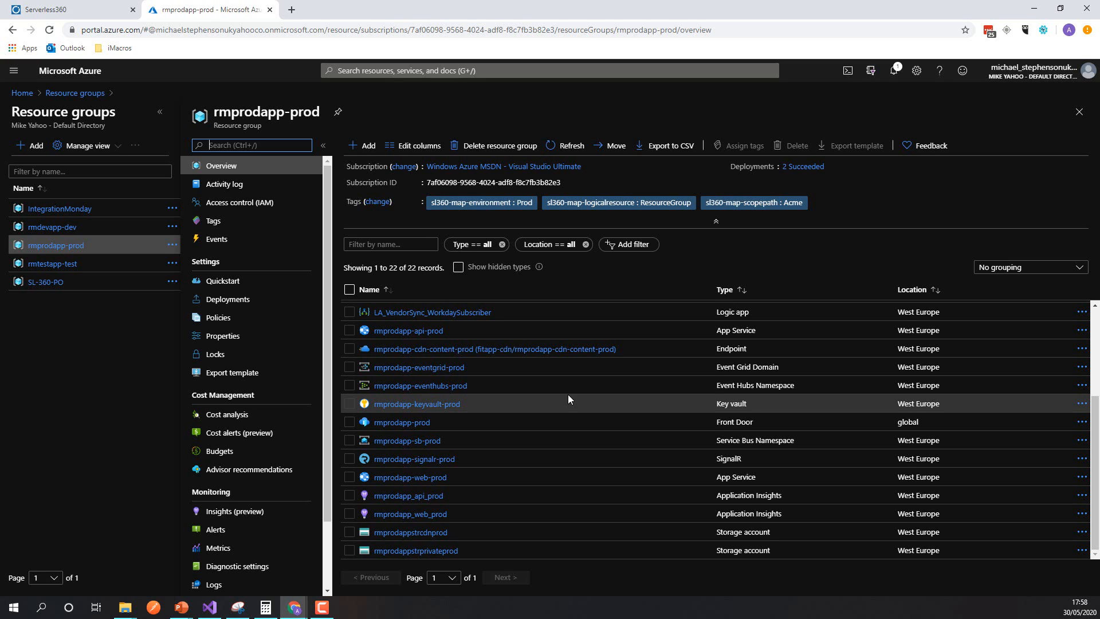
Step: Switch to Serverless360 and open the Scopes view of the Resource Map
left_click(88, 18)
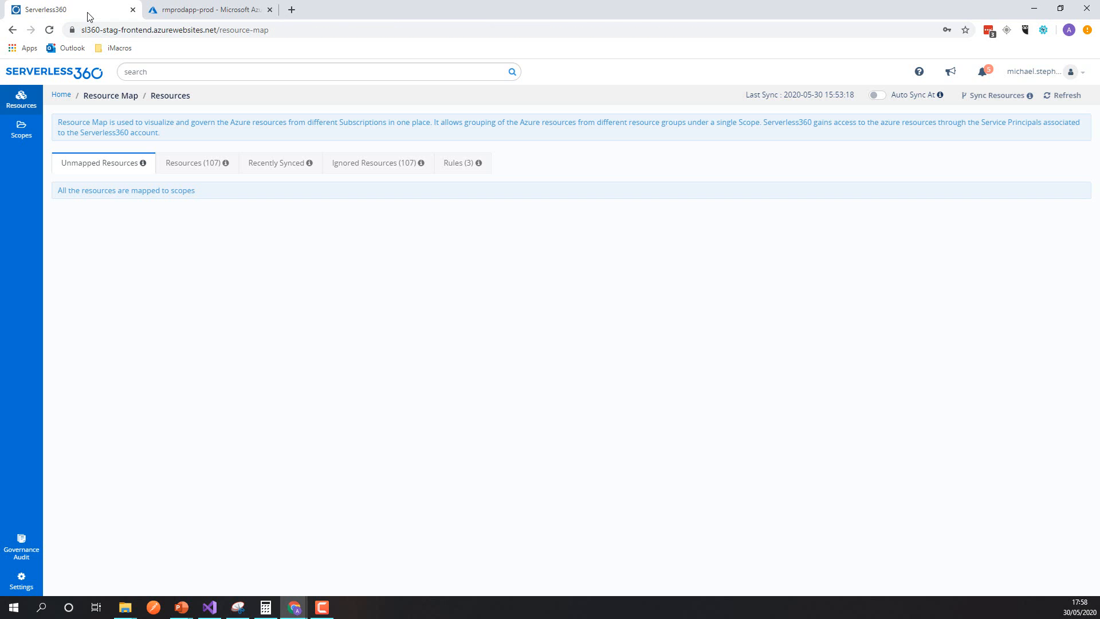
left_click(67, 98)
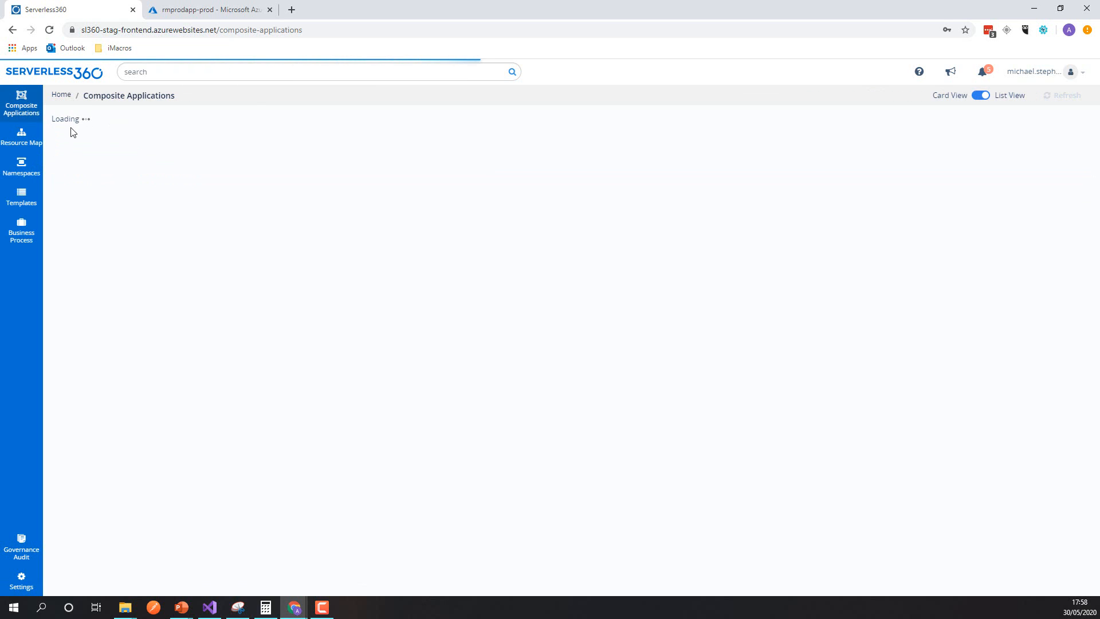
left_click(28, 144)
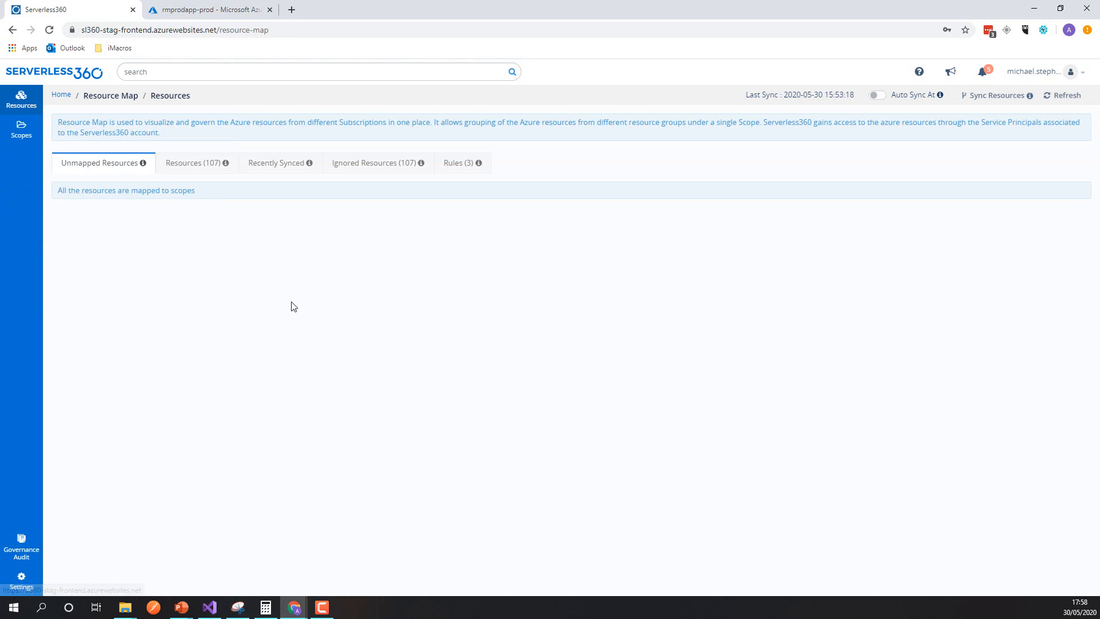
left_click(29, 140)
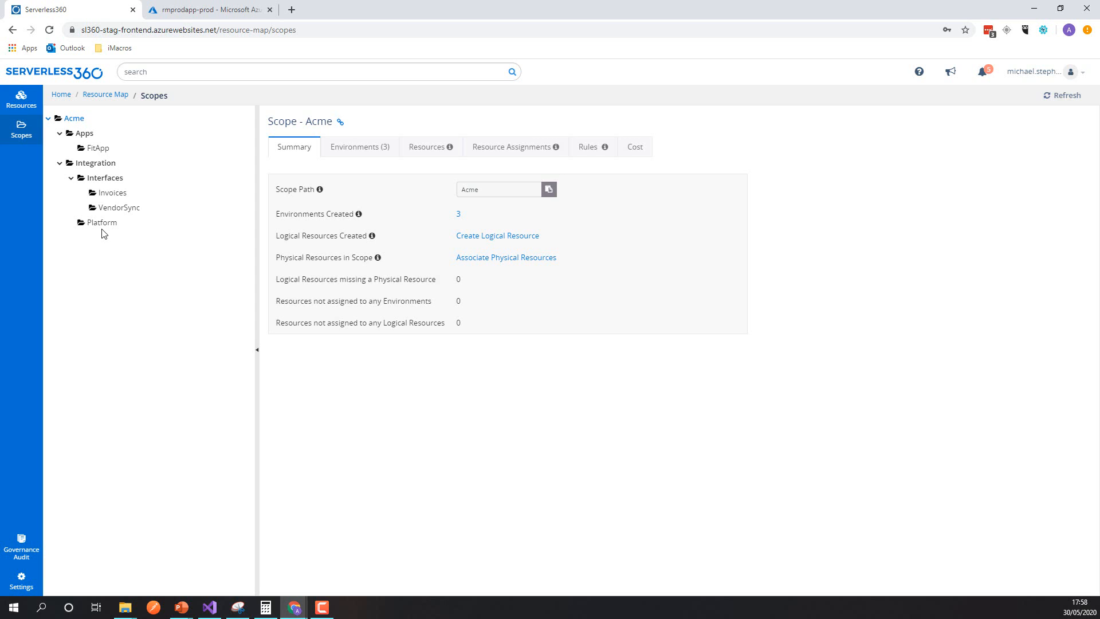
Step: Review the environments and resource assignments of the FitApp scope under Acme's Apps
left_click(97, 149)
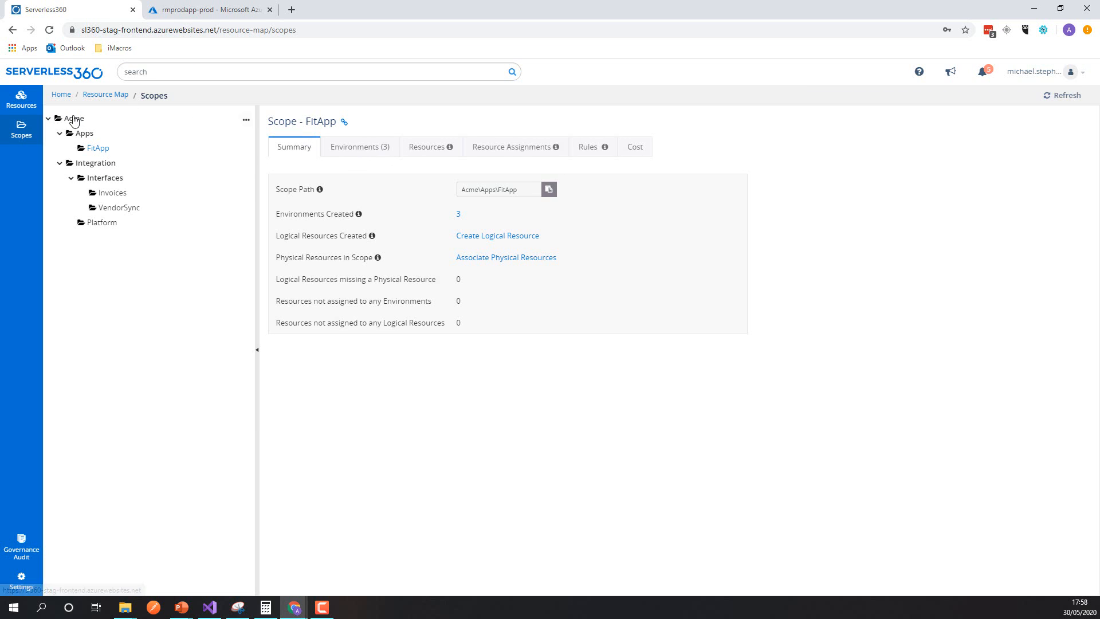
left_click(360, 150)
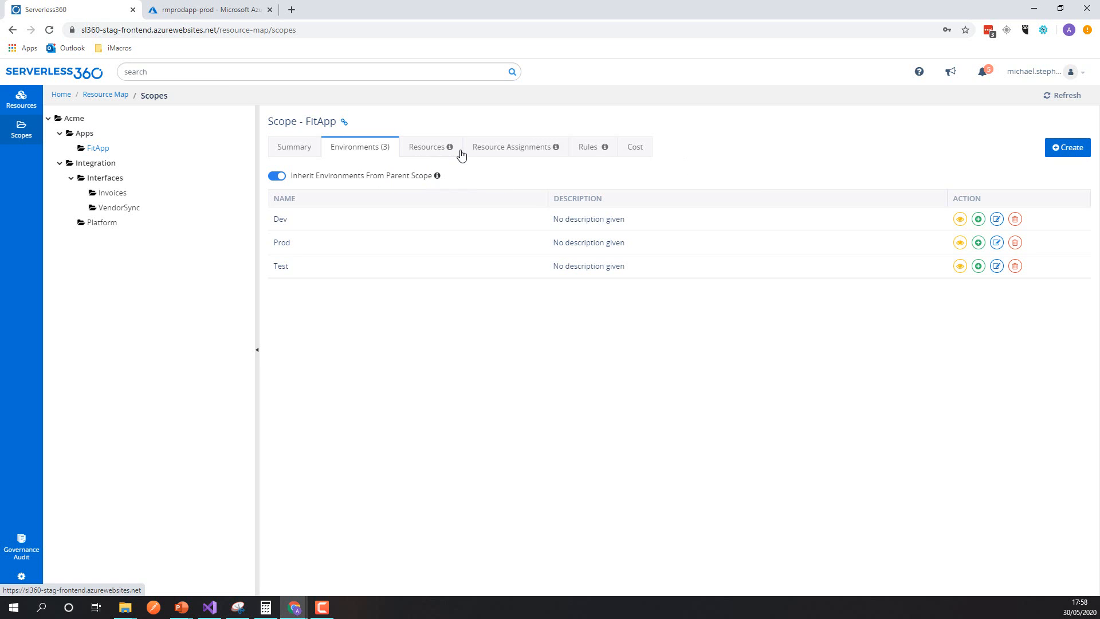
left_click(483, 150)
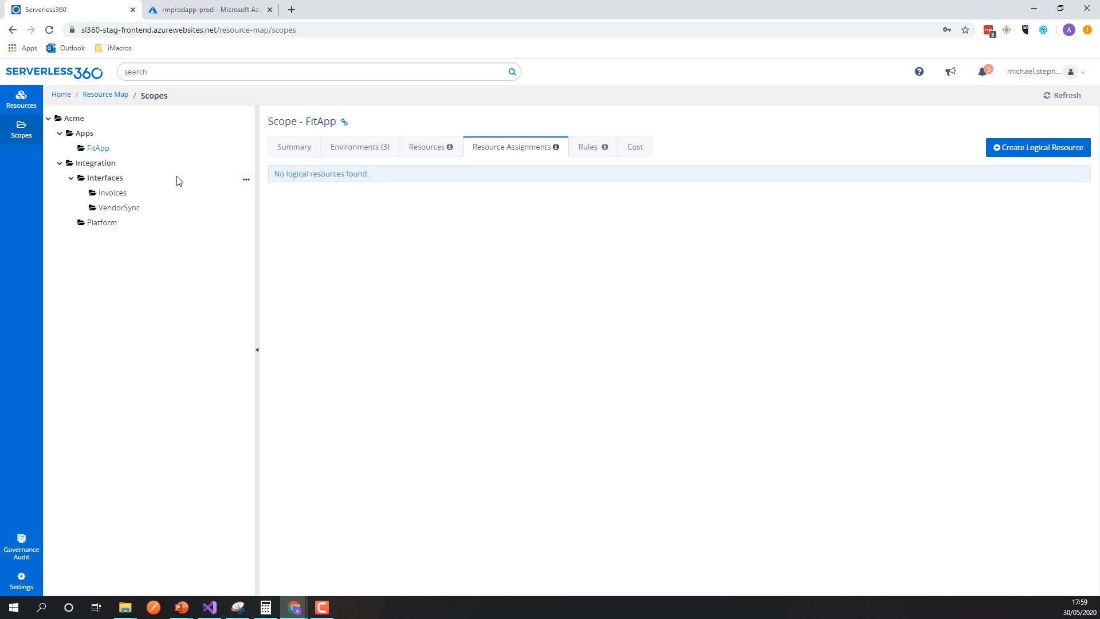
Step: Review the mapping rules, all resources and unmapped resources in the Resource Map
left_click(22, 99)
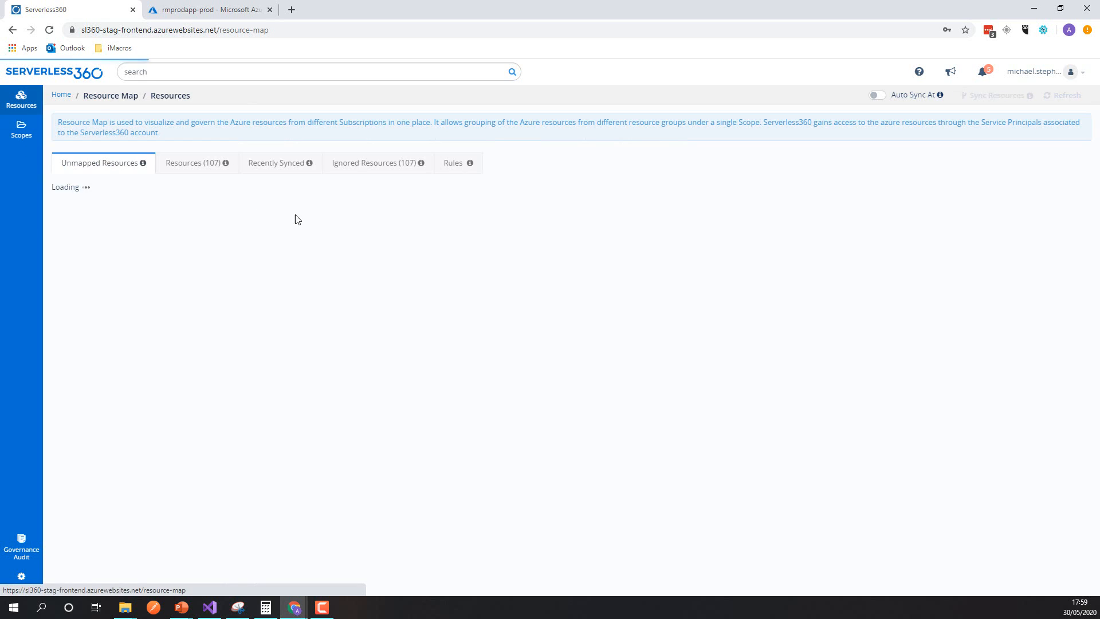
left_click(447, 170)
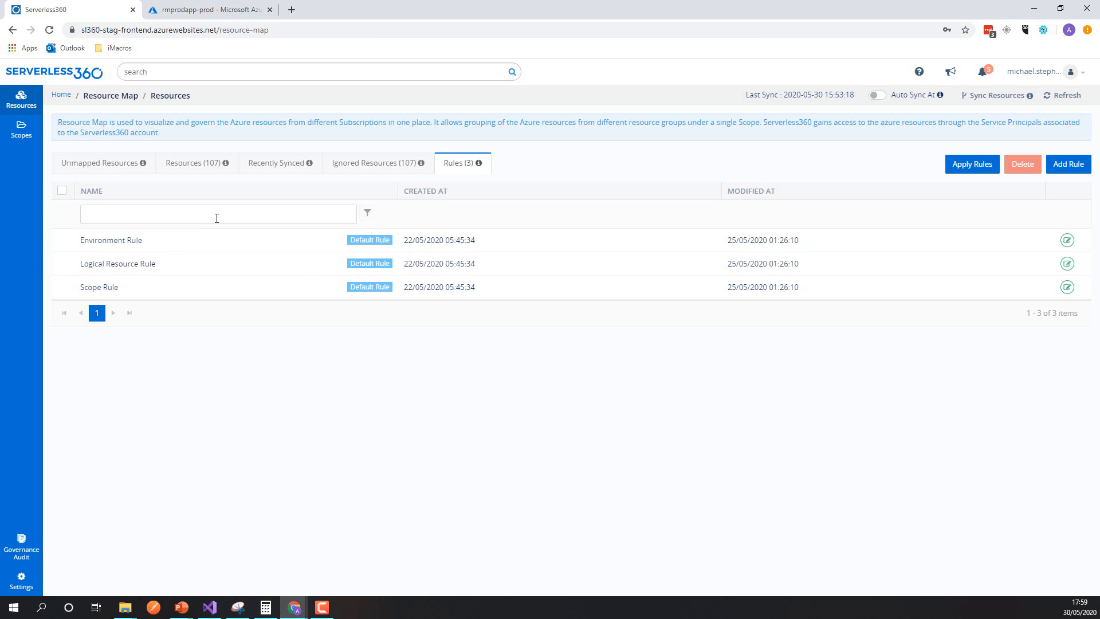
left_click(182, 166)
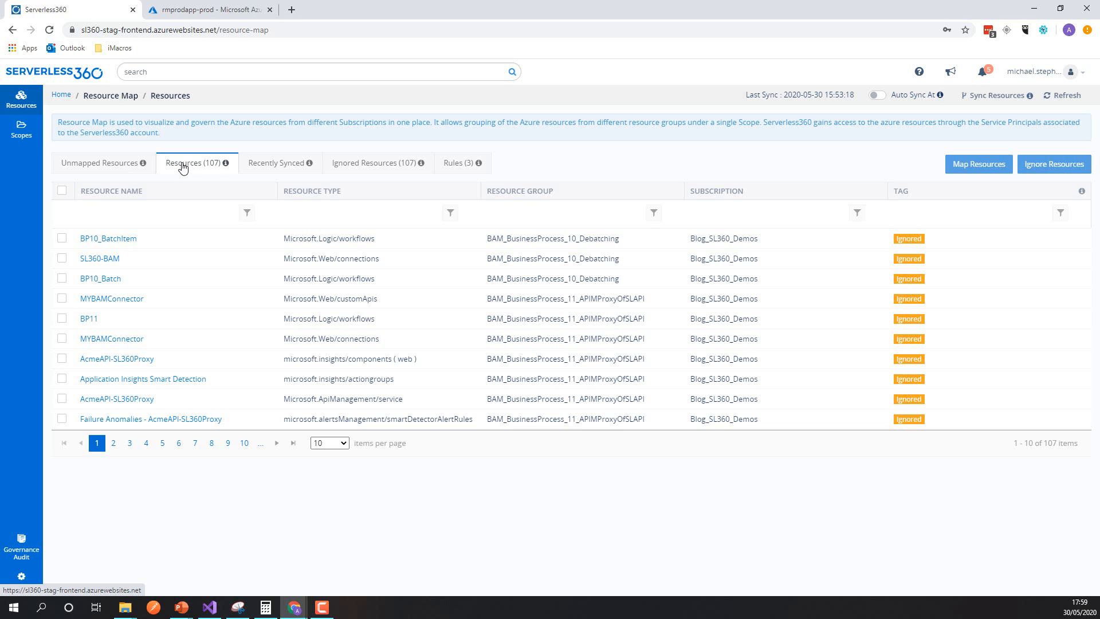
left_click(111, 168)
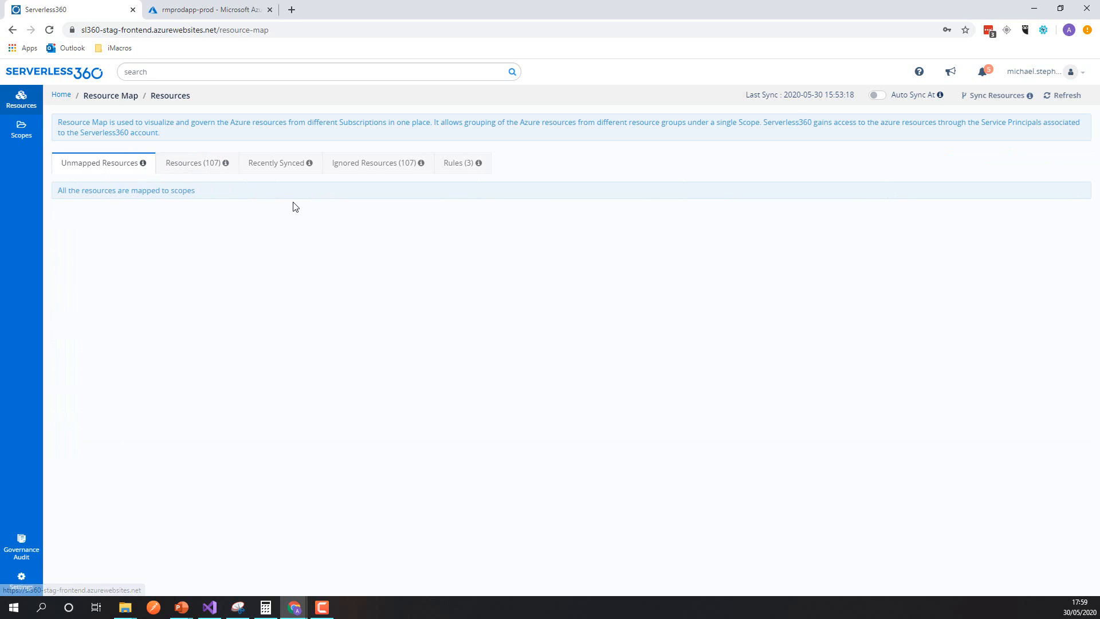
Step: After checking rmprodapp-prod in the Azure portal, sync the resources in Serverless360 and reopen the Resource Map's scopes
left_click(215, 12)
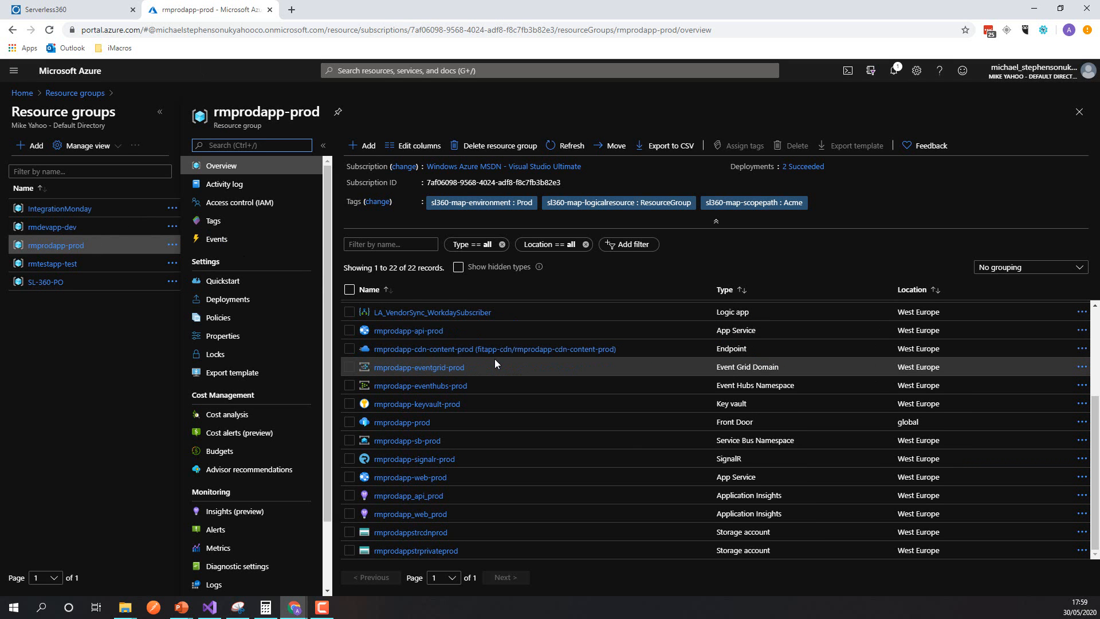
left_click(110, 16)
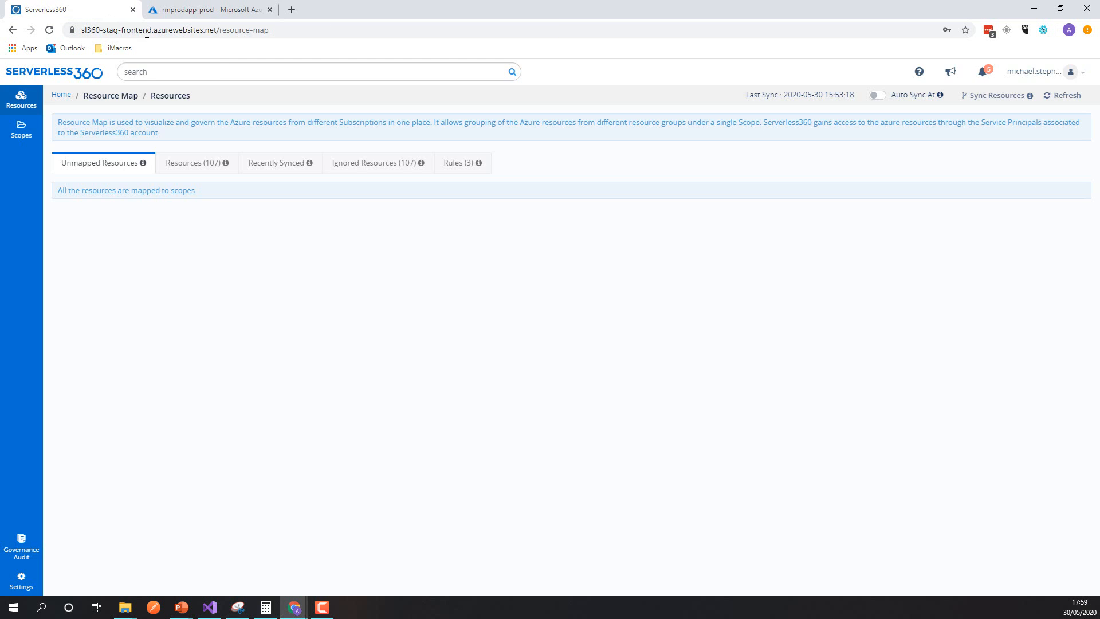
left_click(990, 98)
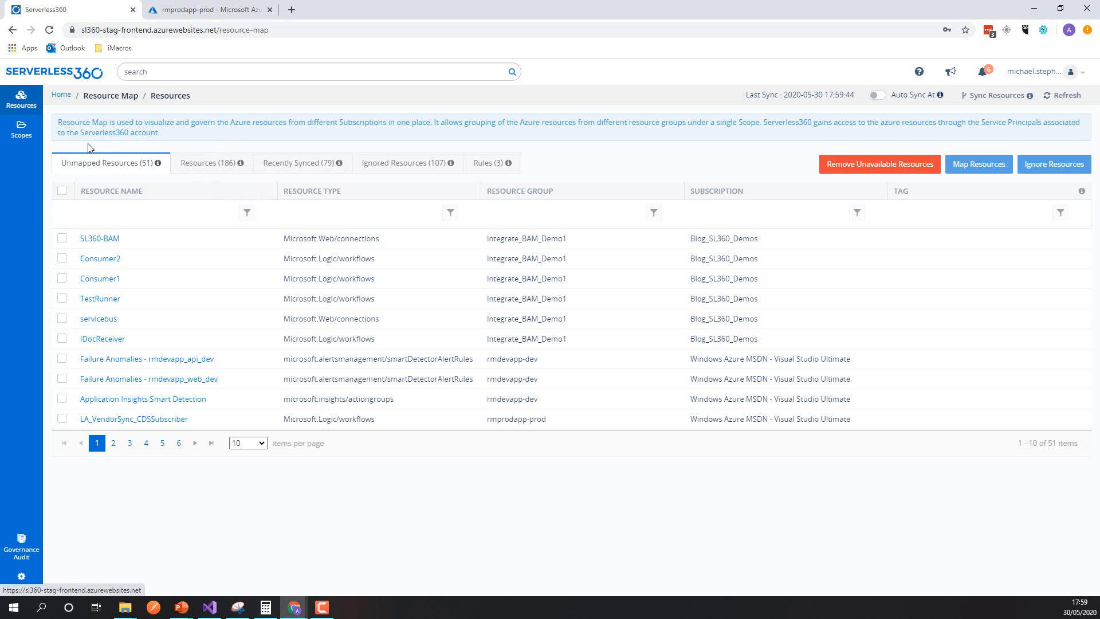
left_click(22, 129)
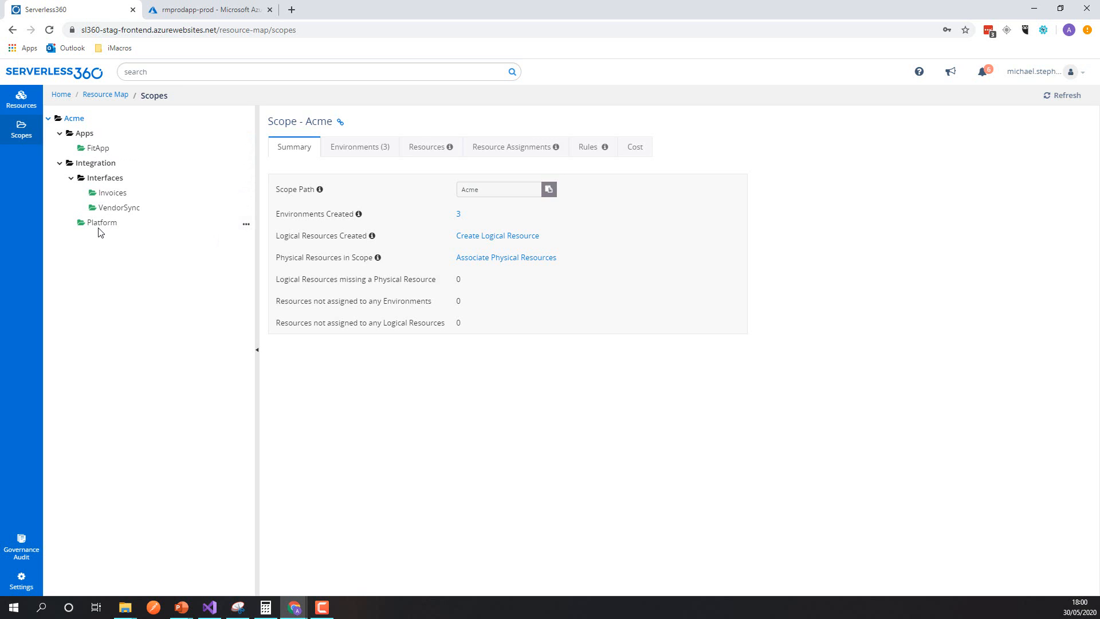
Step: Switch to the Azure portal and inspect the tags of the rmprodapp-sb-prod Service Bus namespace, including sl360-map-environment
left_click(212, 9)
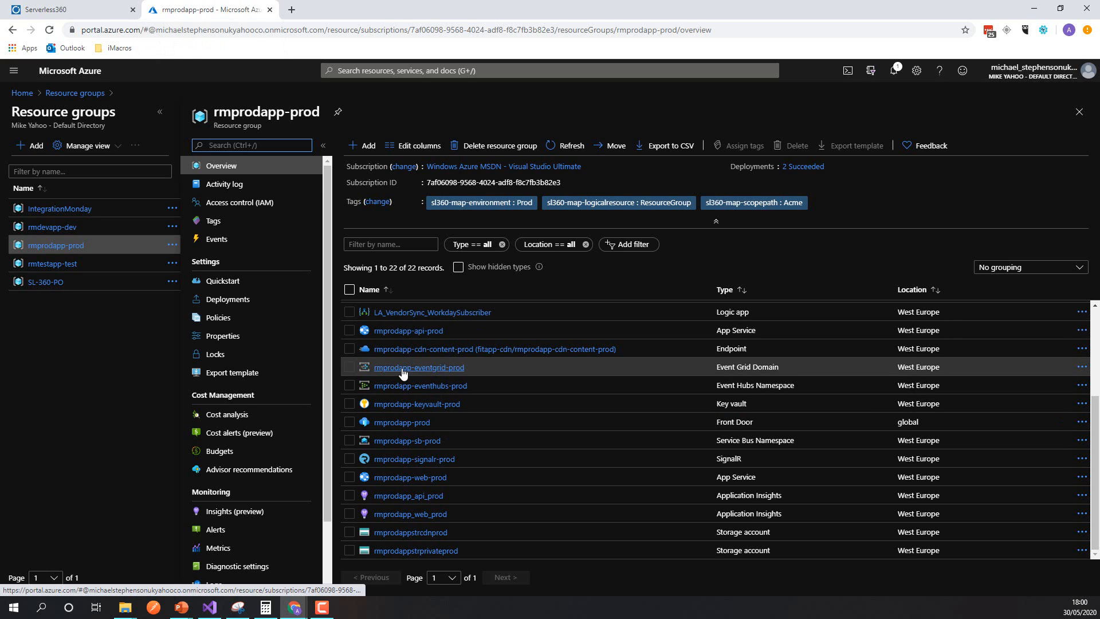
left_click(412, 441)
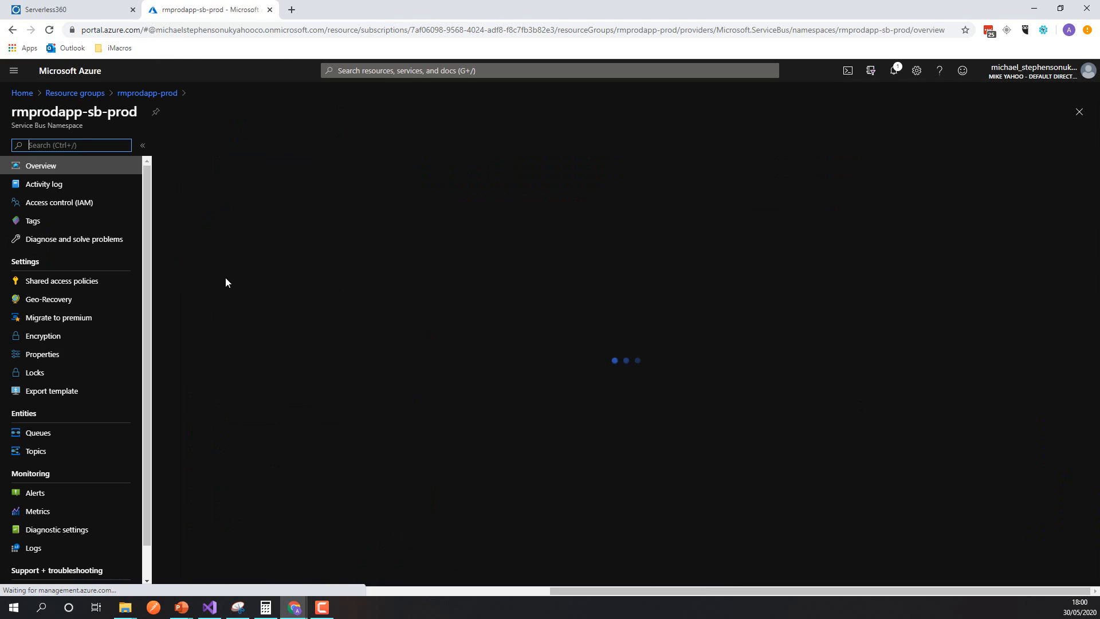
left_click(62, 223)
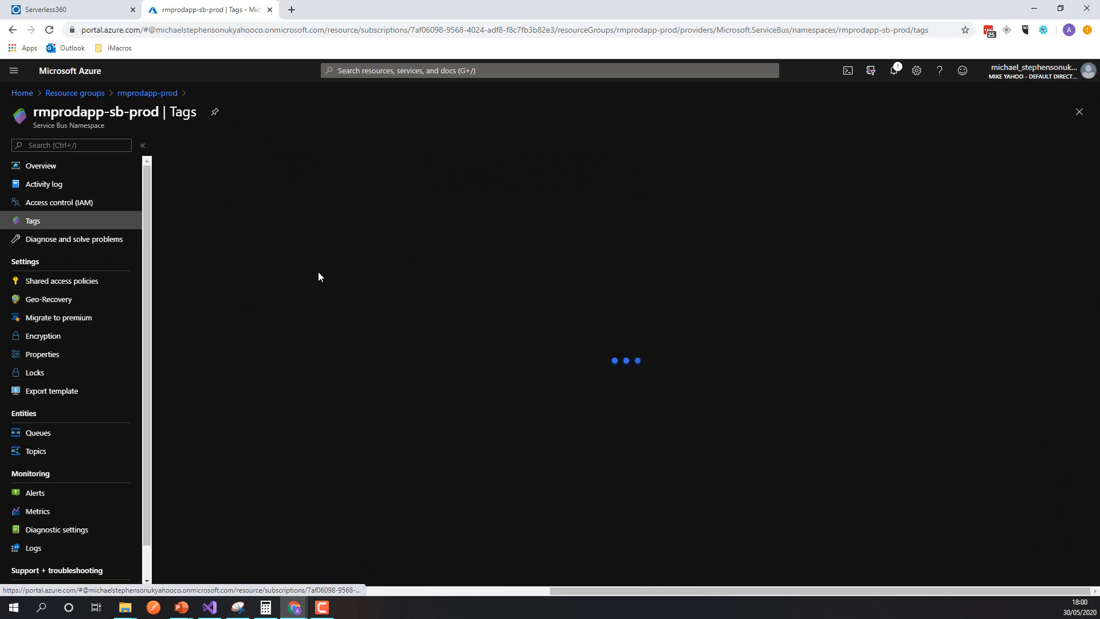
left_click(213, 221)
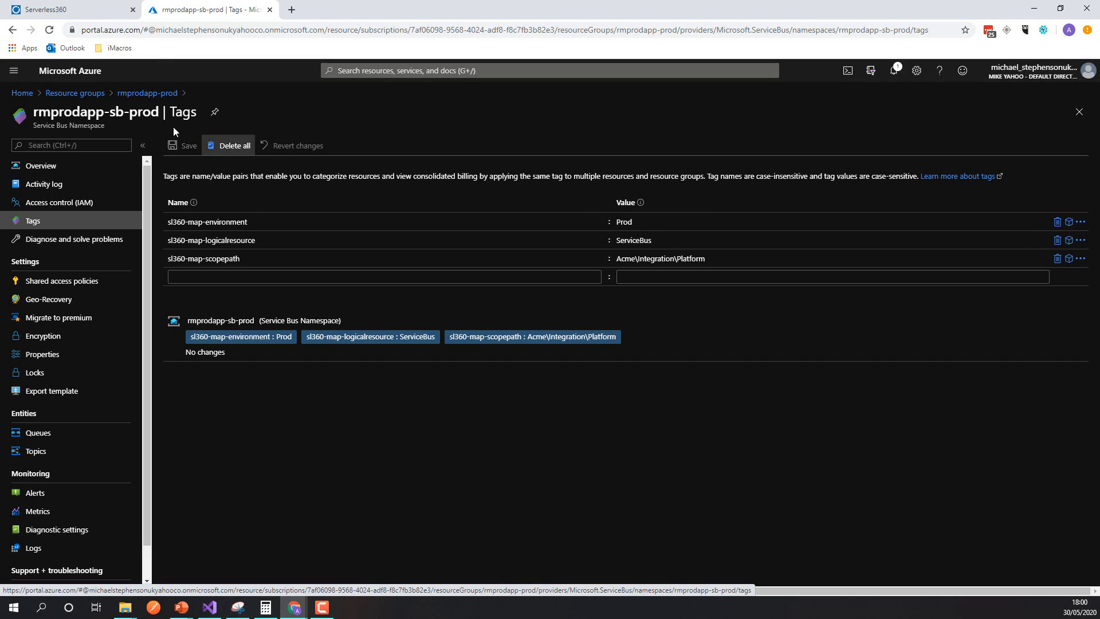
Step: Switch to Serverless360, rechecking the Azure tags once, and examine the resource assignments of the Platform scope under Integration
left_click(80, 11)
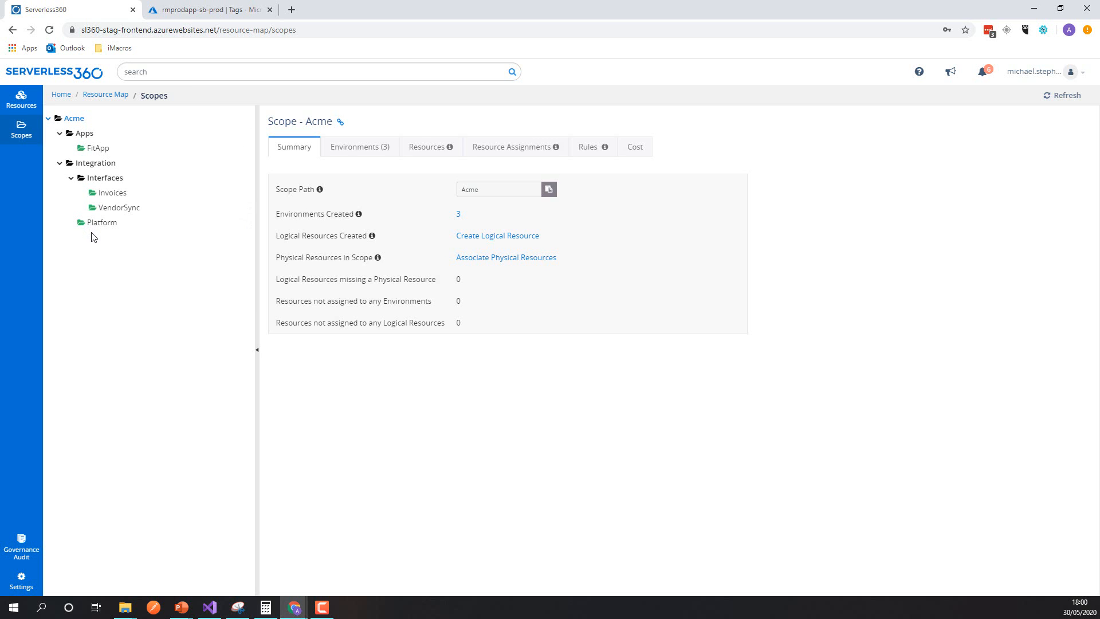
left_click(209, 10)
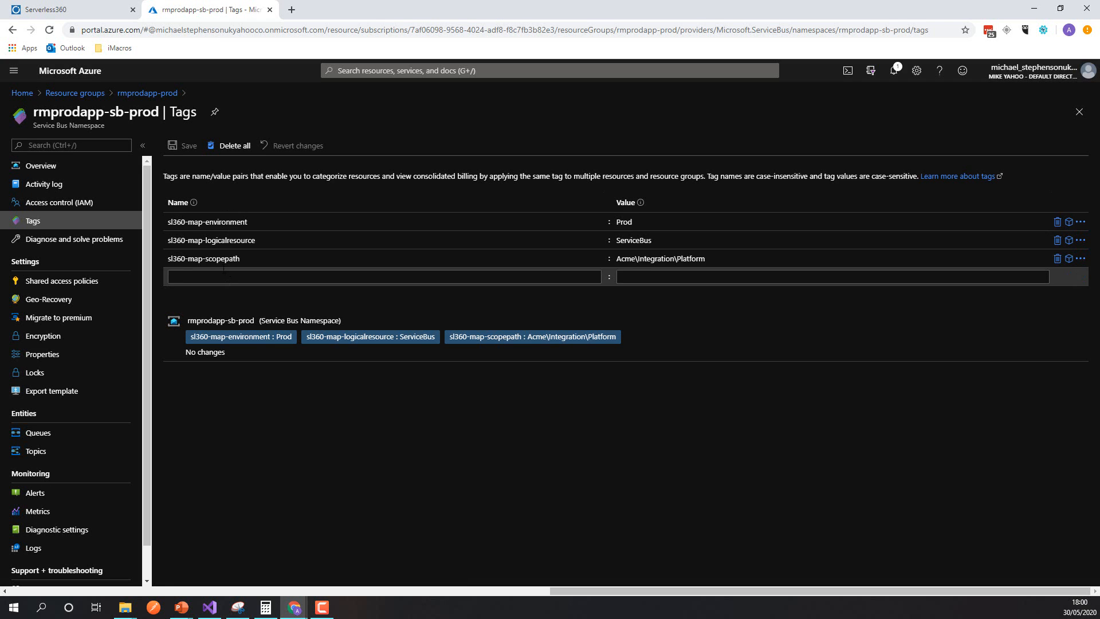
left_click(86, 10)
left_click(110, 222)
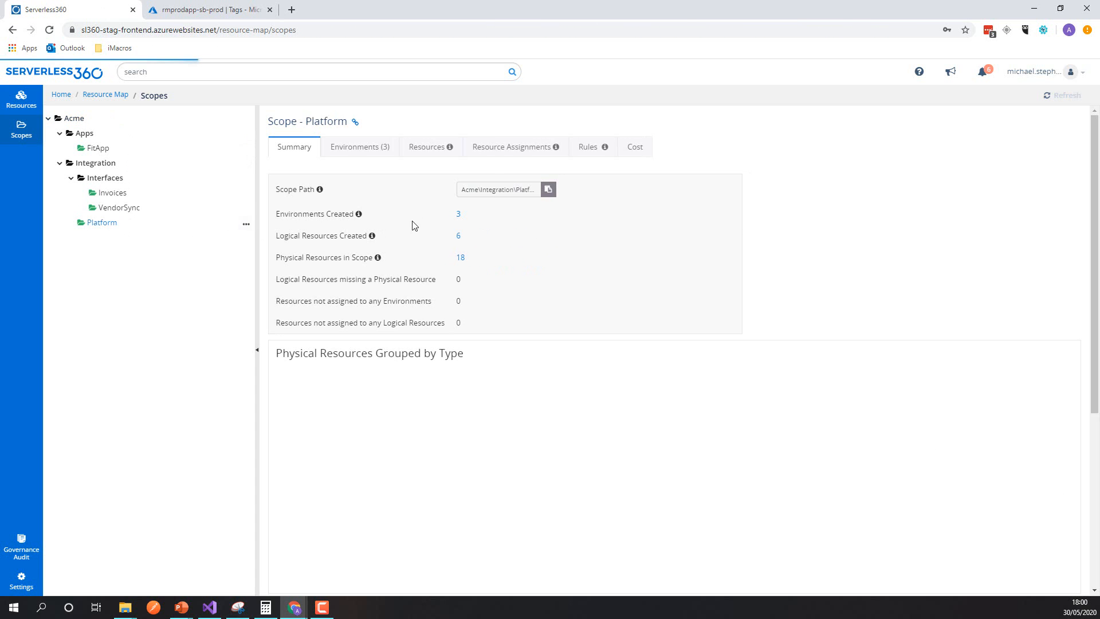
left_click(500, 150)
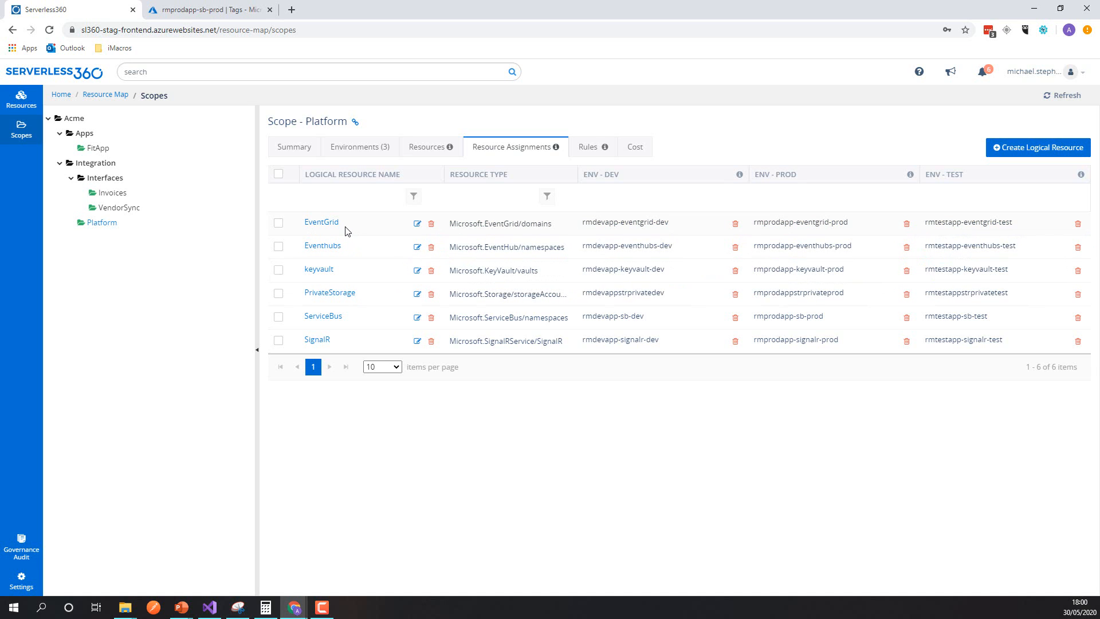
Step: Recheck the Service Bus tags in the Azure portal, then compare the Dev and Prod resources assigned to EventGrid in Serverless360
left_click(224, 11)
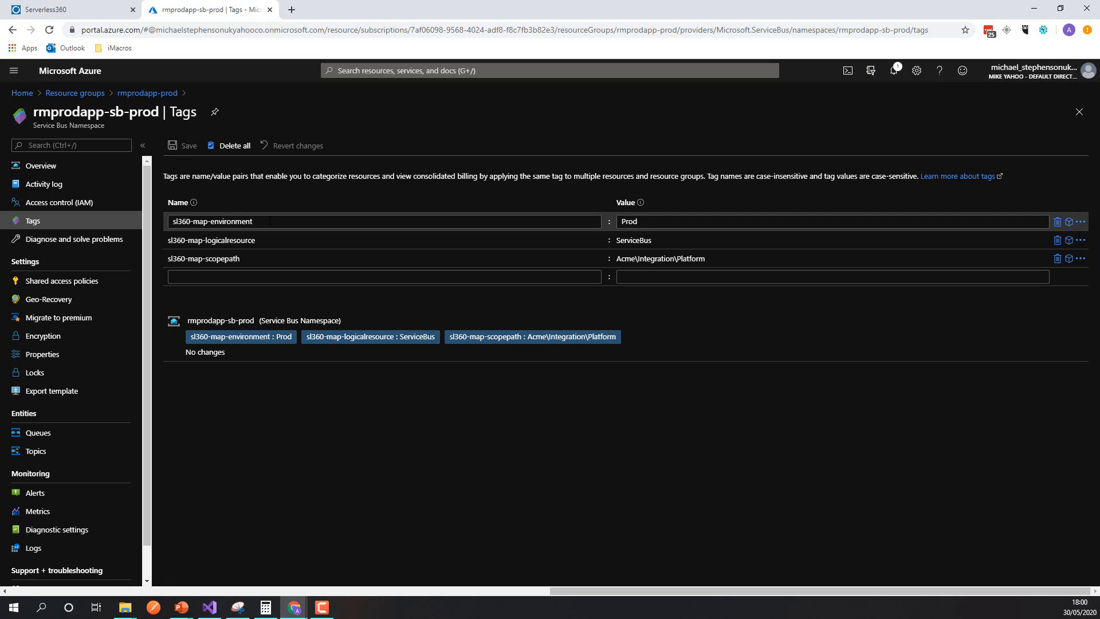
left_click(79, 10)
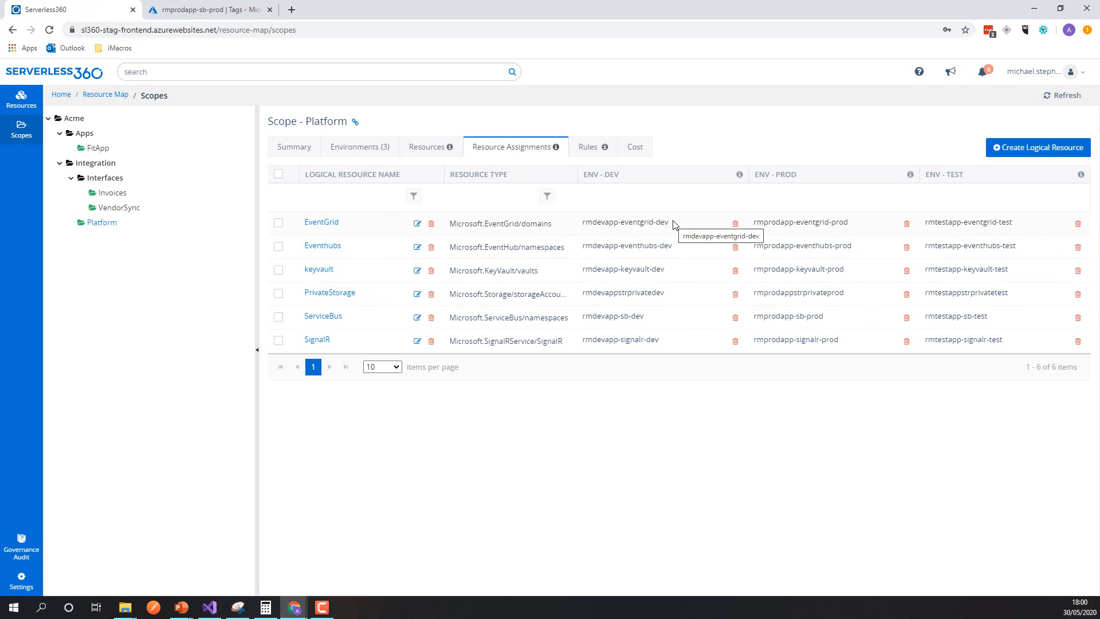
left_click_drag(675, 225, 582, 224)
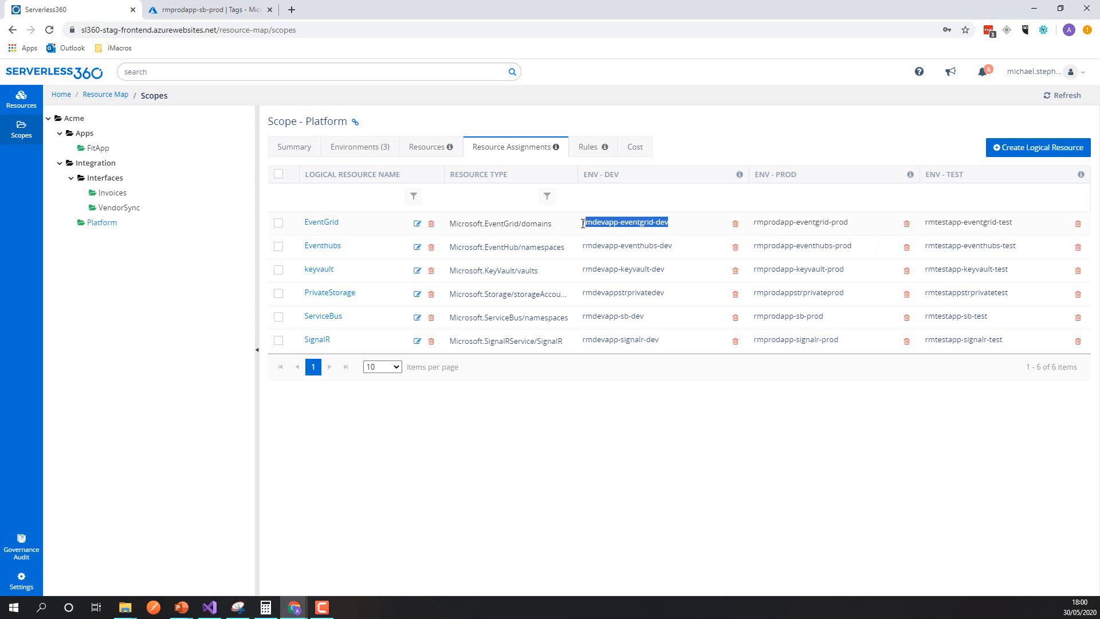
left_click(867, 229)
triple_click(847, 224)
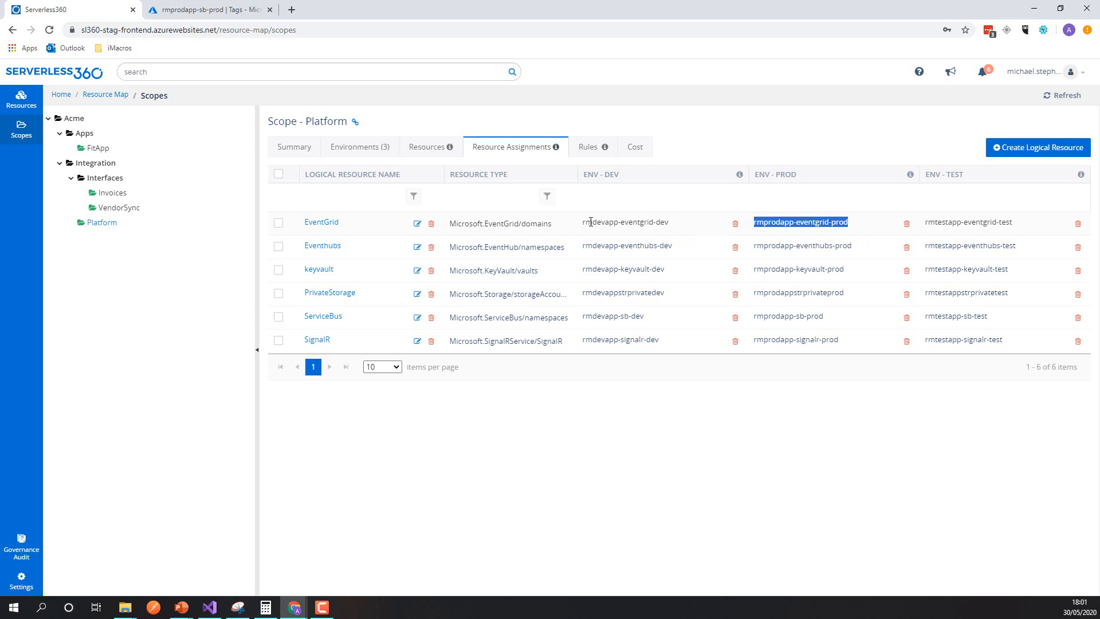
Step: Switch to the Azure portal and compare the resources in the rmdevapp-dev and rmprodapp-prod resource groups
key("ctrl+Tab")
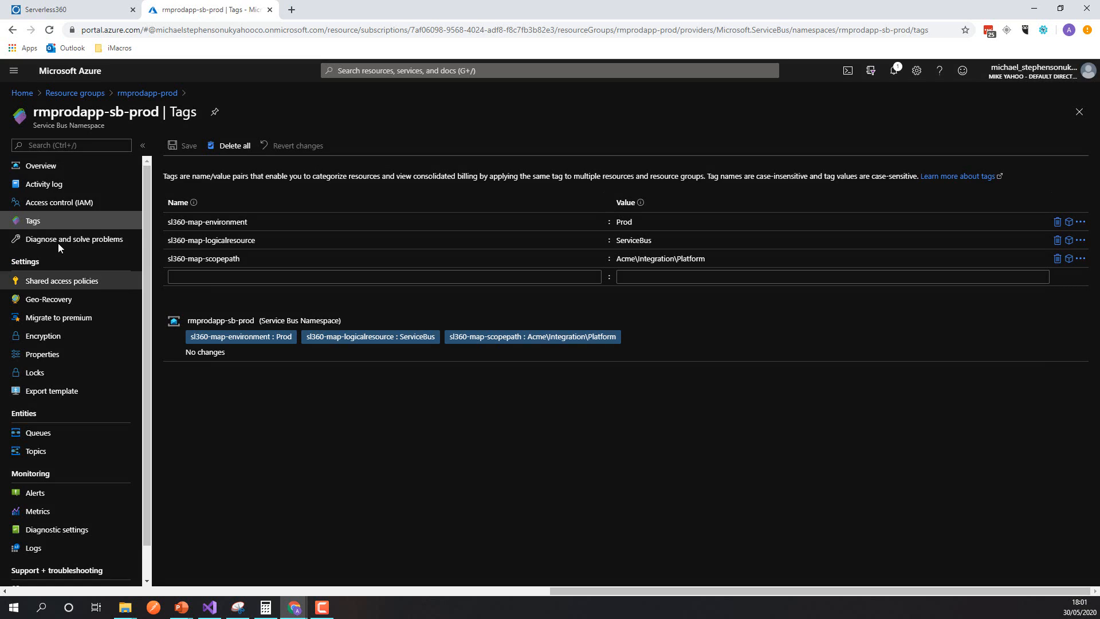
left_click(80, 93)
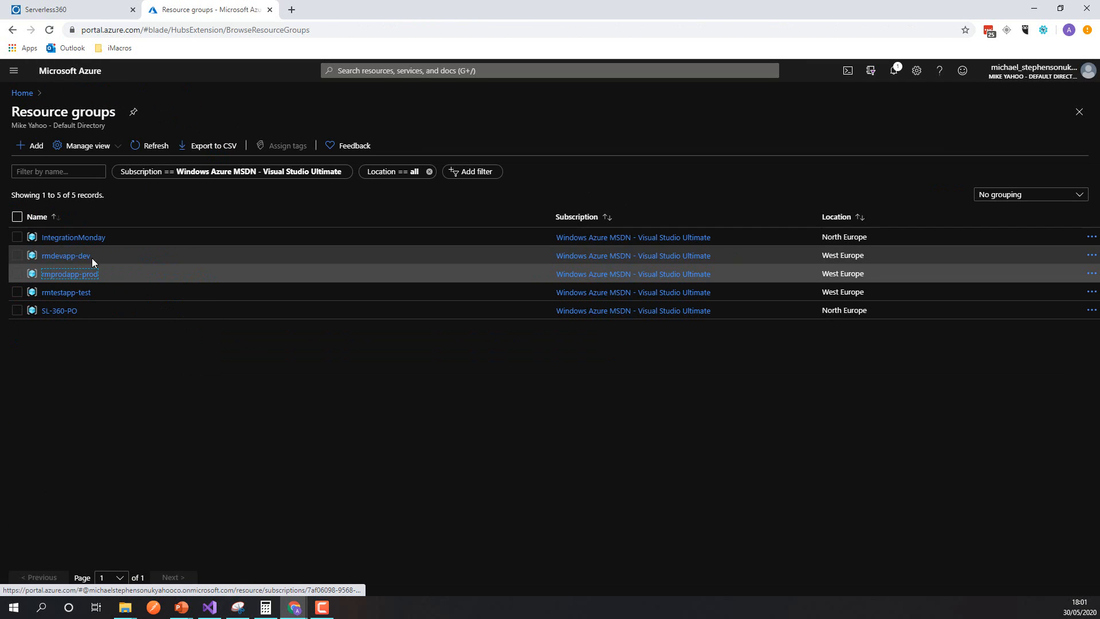
left_click(90, 256)
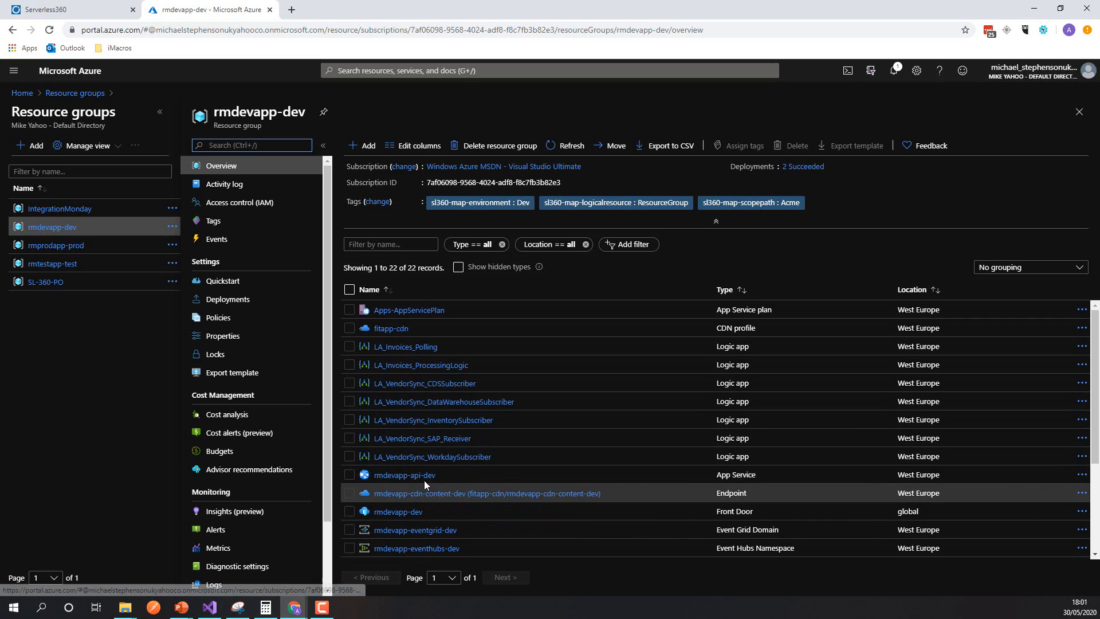
scroll(427, 476, "down", 3)
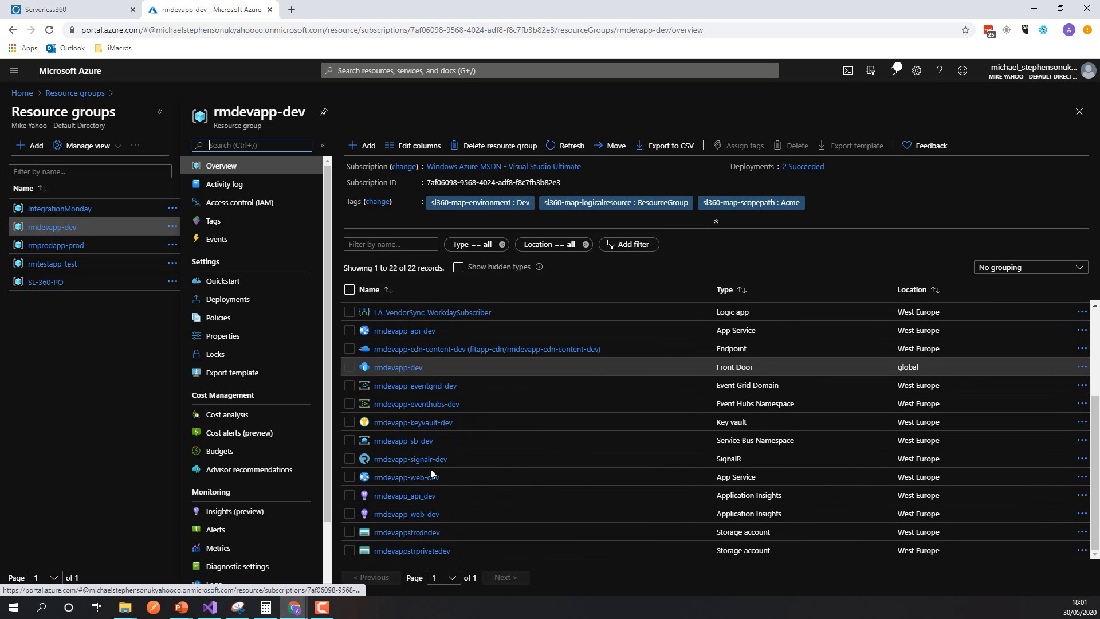
left_click(46, 247)
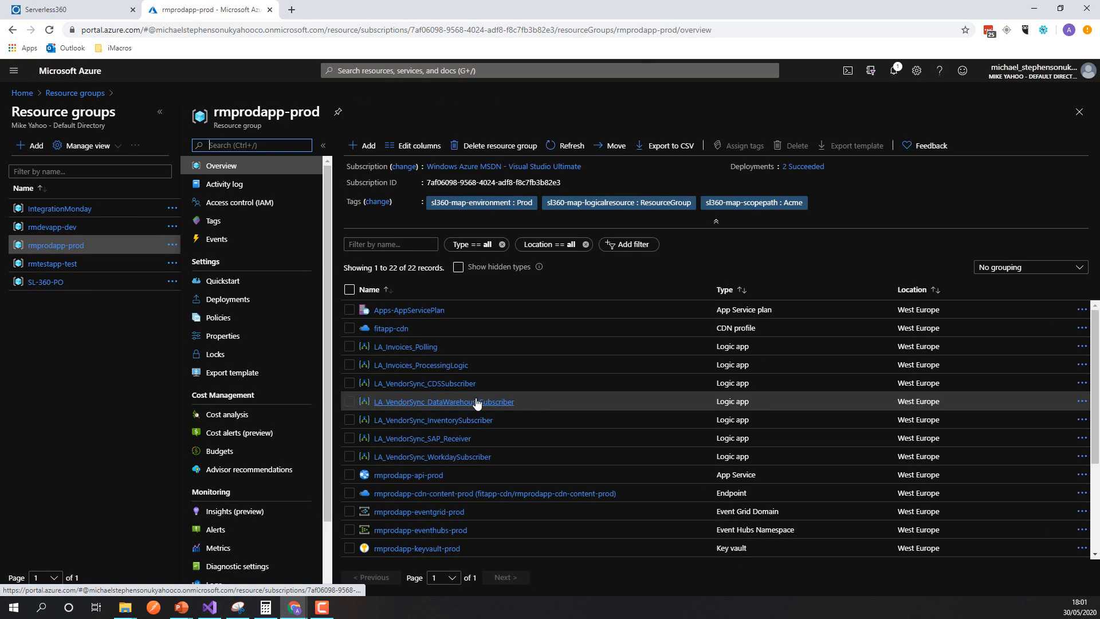
scroll(477, 404, "down", 3)
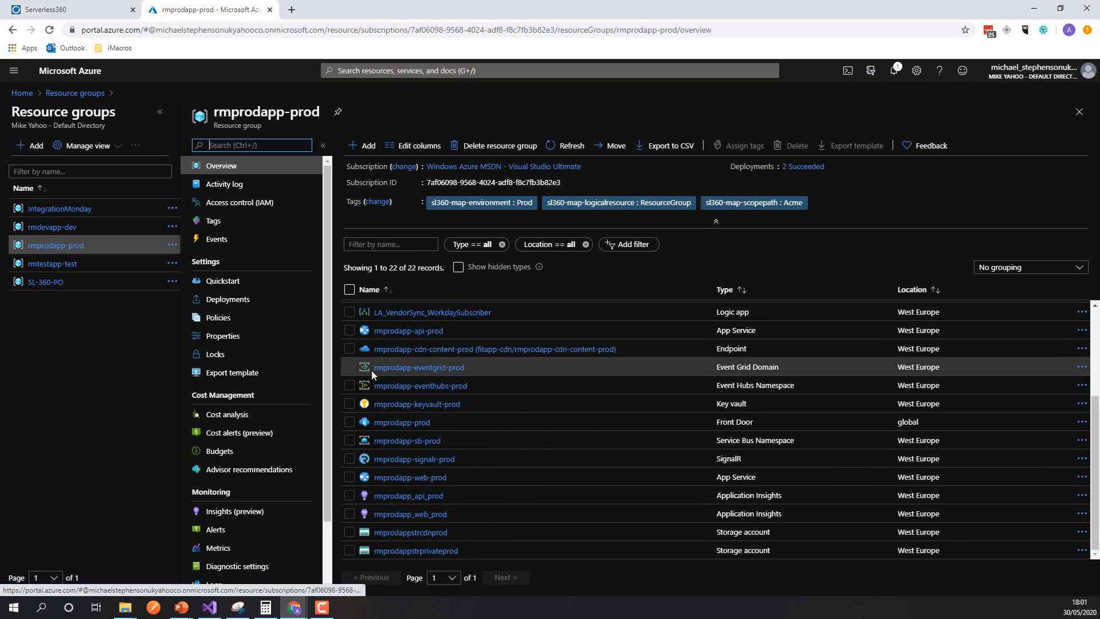
Step: Switch to Serverless360 and review the Platform scope's resources with their environment and logical resource mappings, along with its cost
left_click(115, 9)
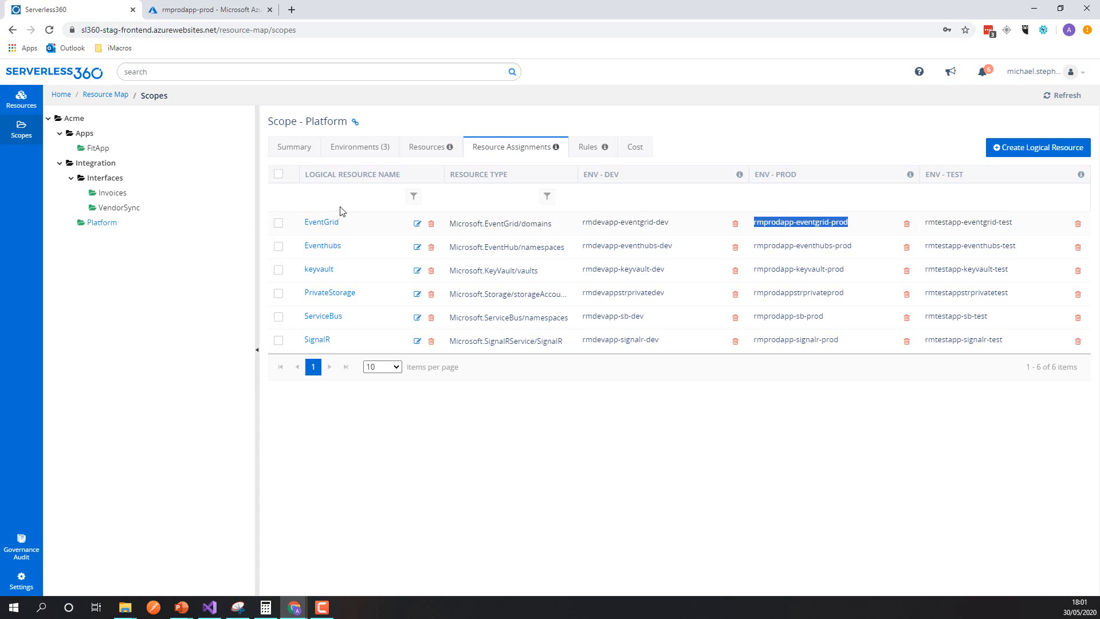
left_click(424, 146)
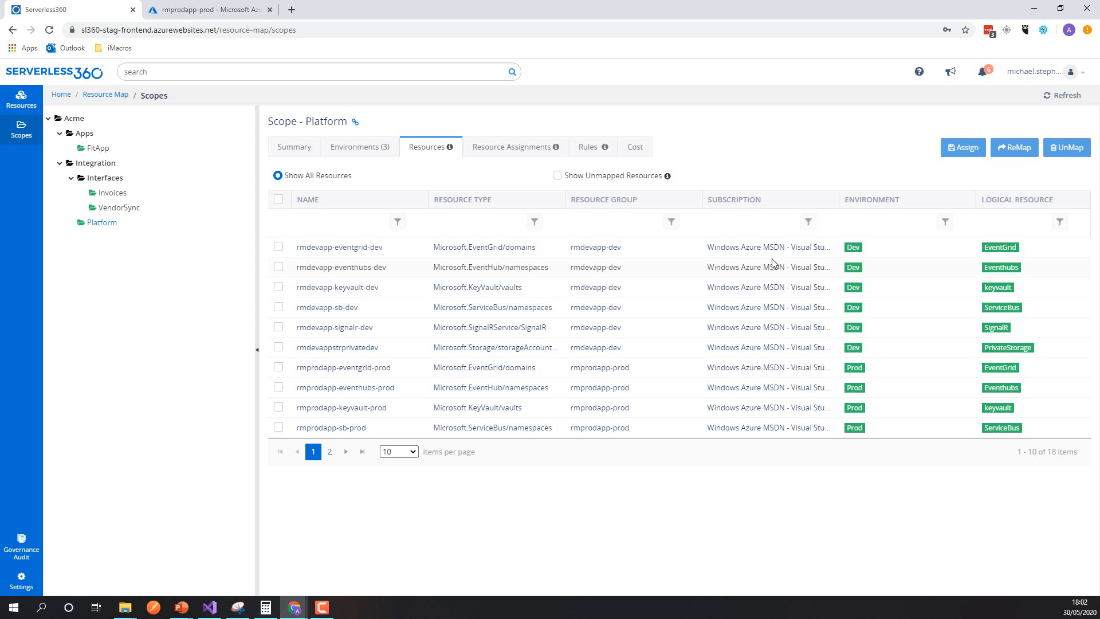
left_click(634, 150)
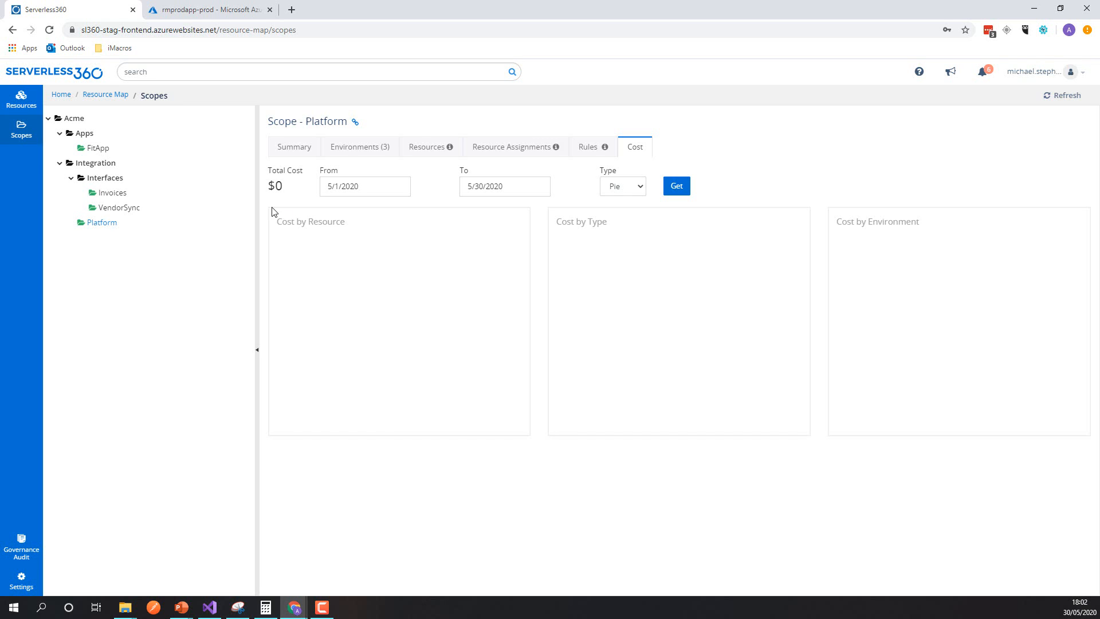
Step: Review the FitApp scope's costs by resource, type and environment as pie charts, and switch the cost view to Table
left_click(95, 148)
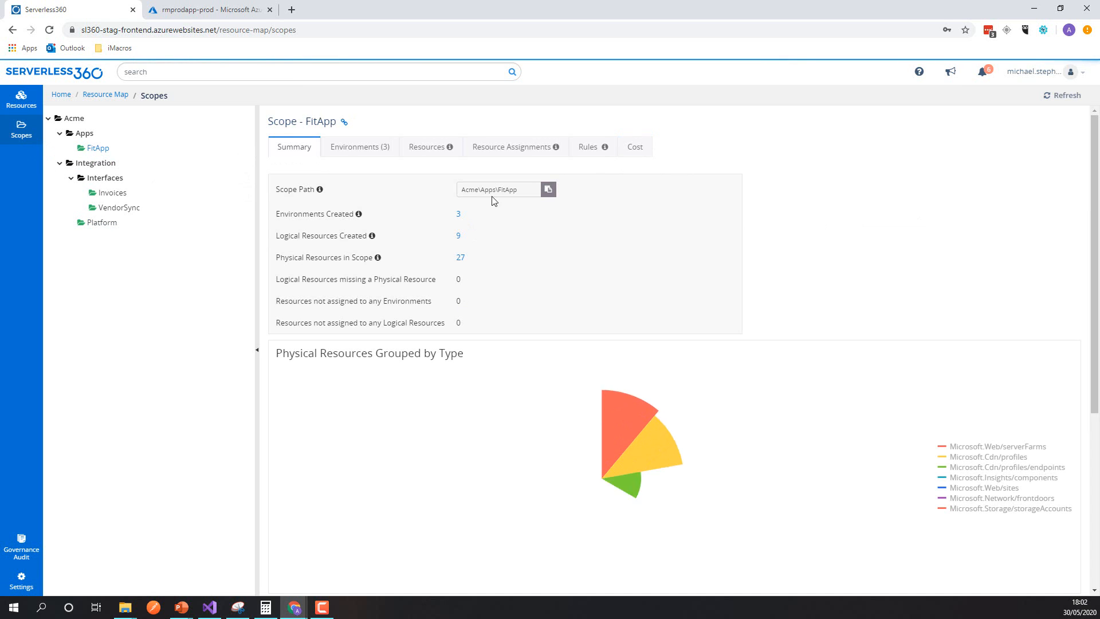
left_click(637, 151)
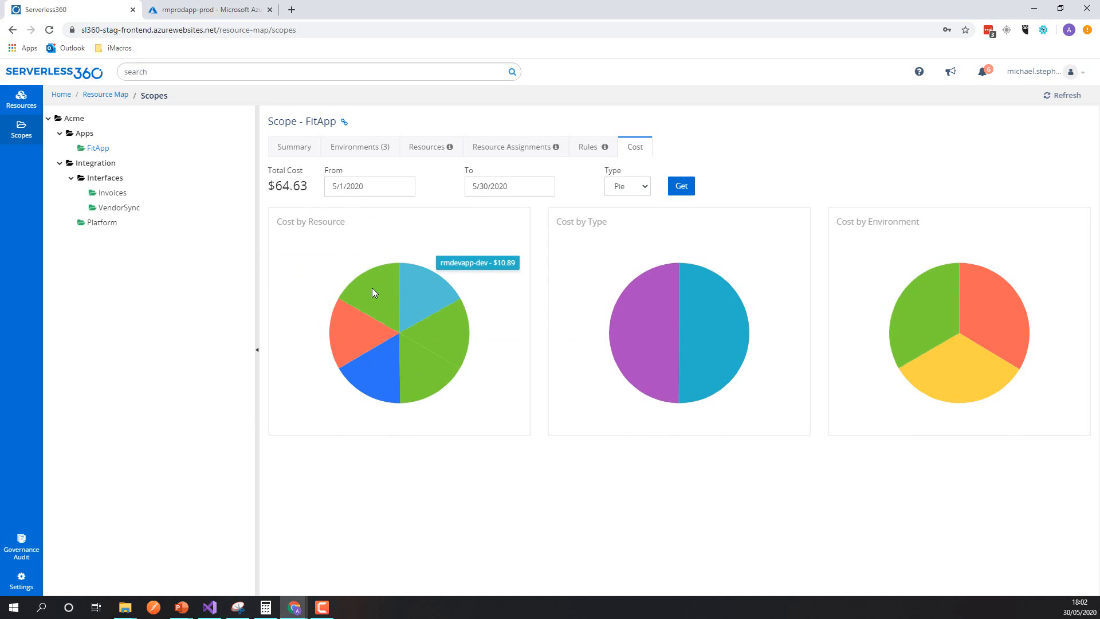
left_click(620, 186)
left_click(625, 232)
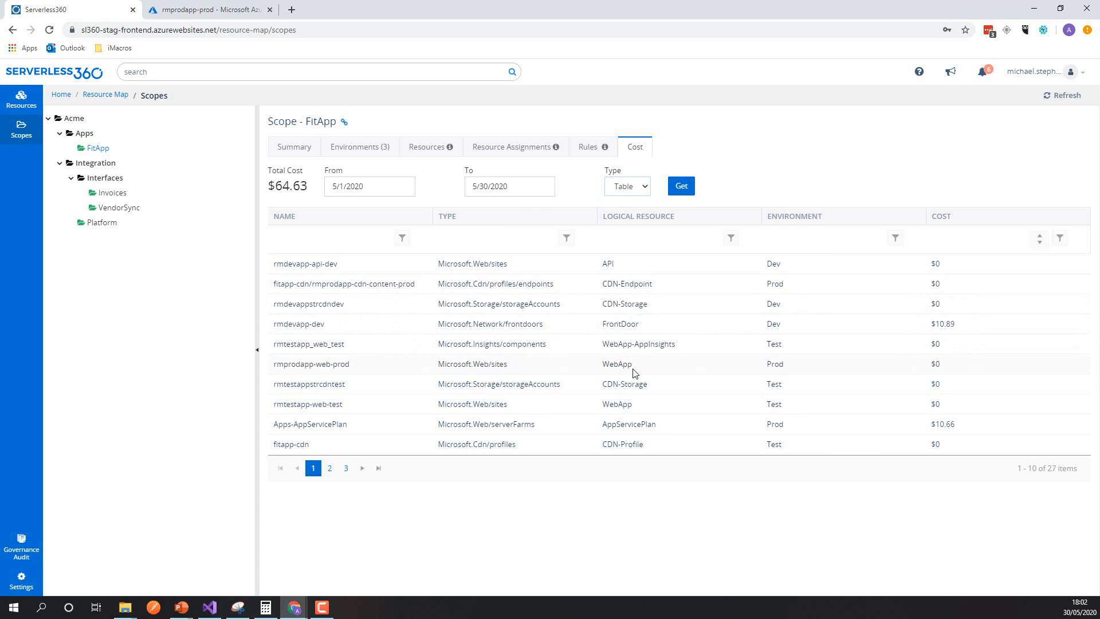
Step: Display the FitApp scope's costs as a Line chart and look at the available filter criteria
left_click(647, 188)
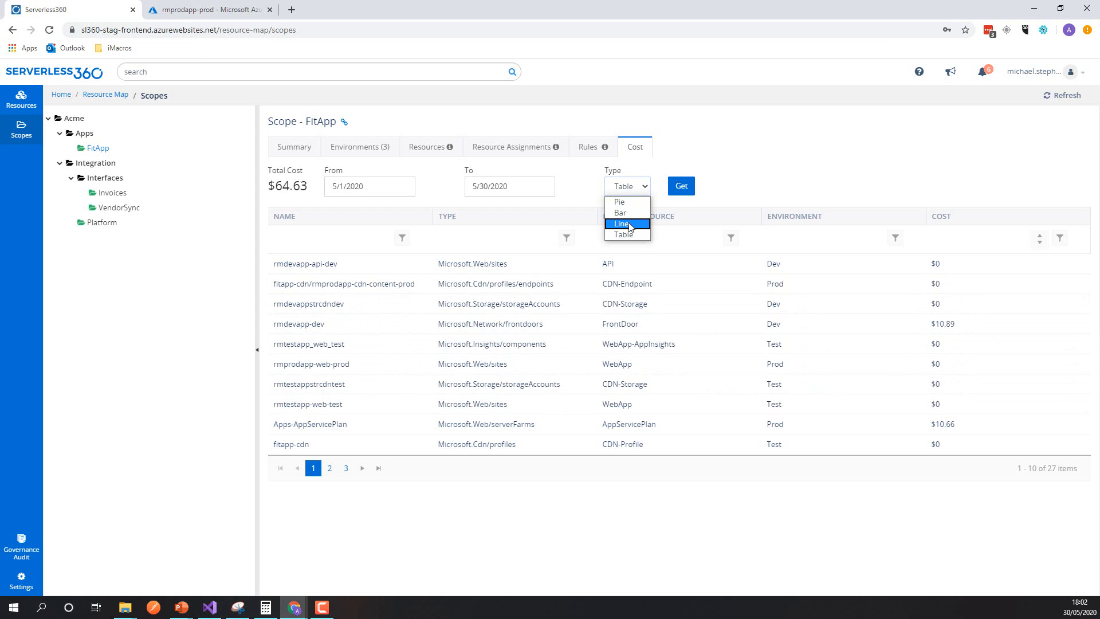
left_click(630, 224)
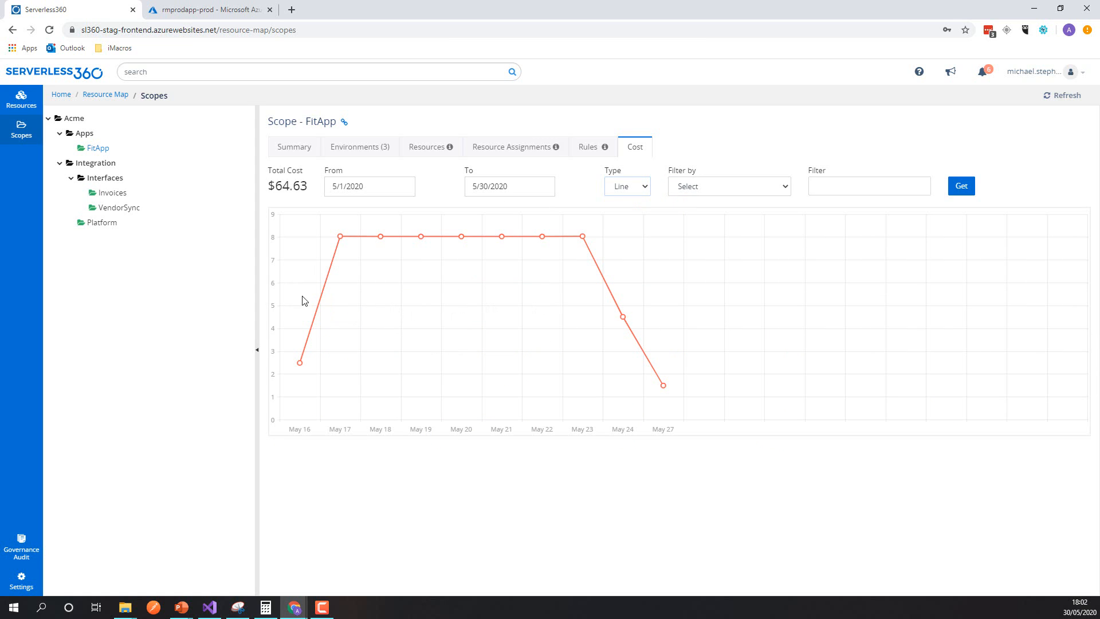
mouse_move(387, 245)
left_click(769, 187)
left_click(768, 187)
left_click(21, 98)
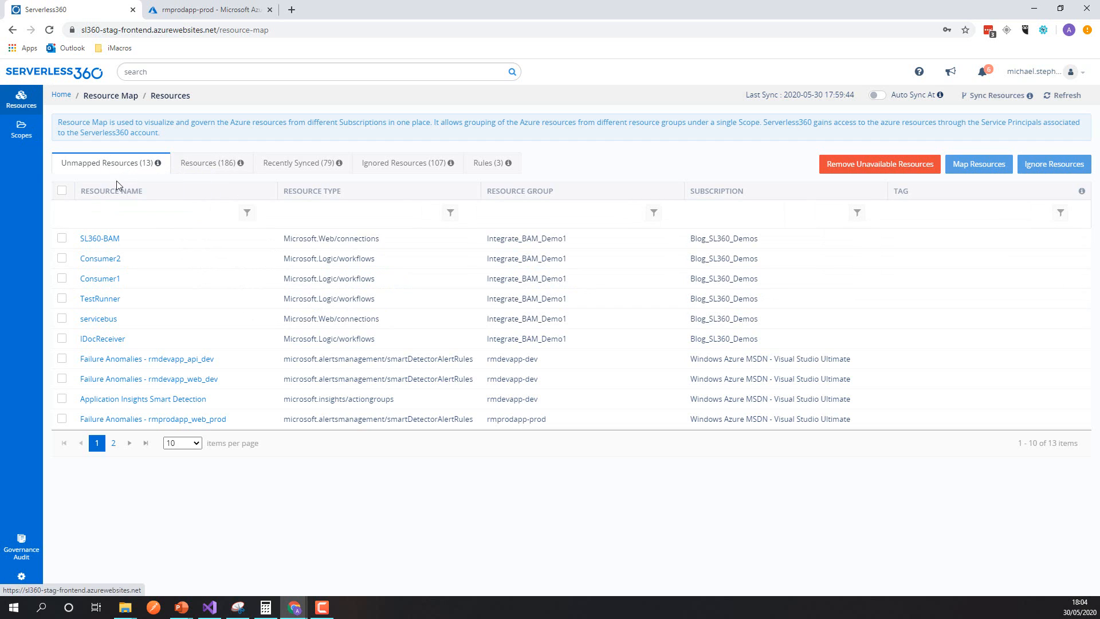
left_click(62, 338)
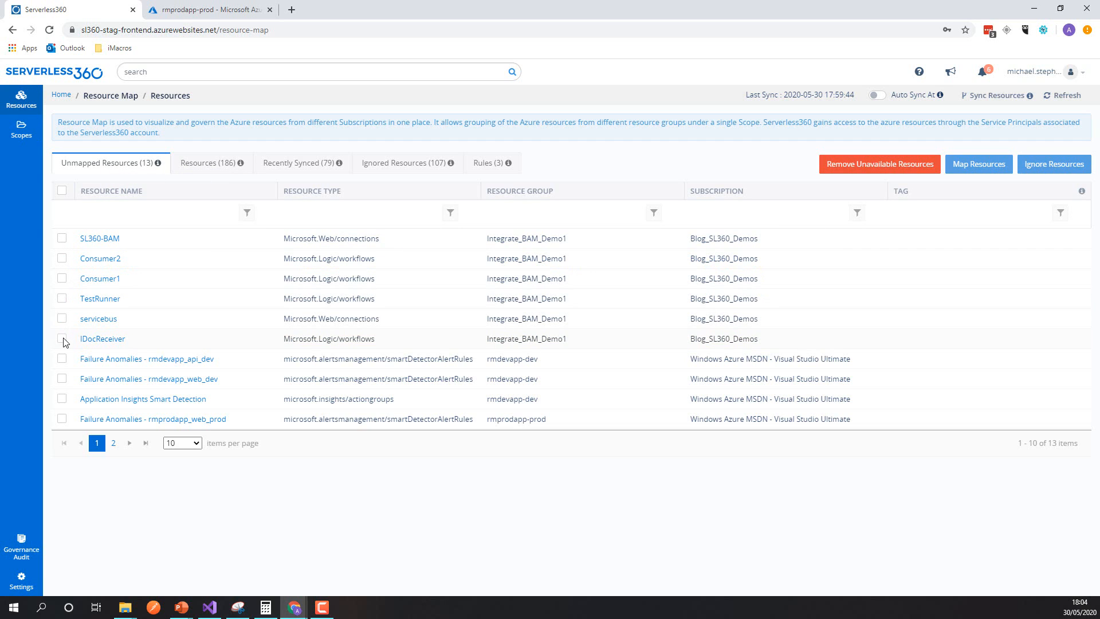
left_click(979, 164)
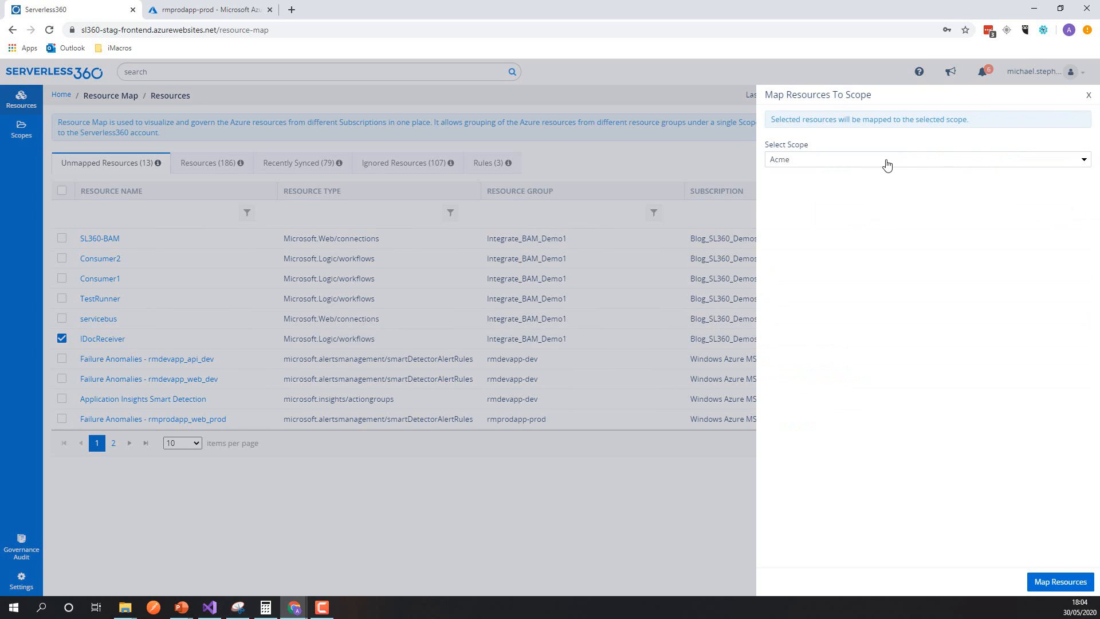
left_click(886, 161)
left_click(779, 190)
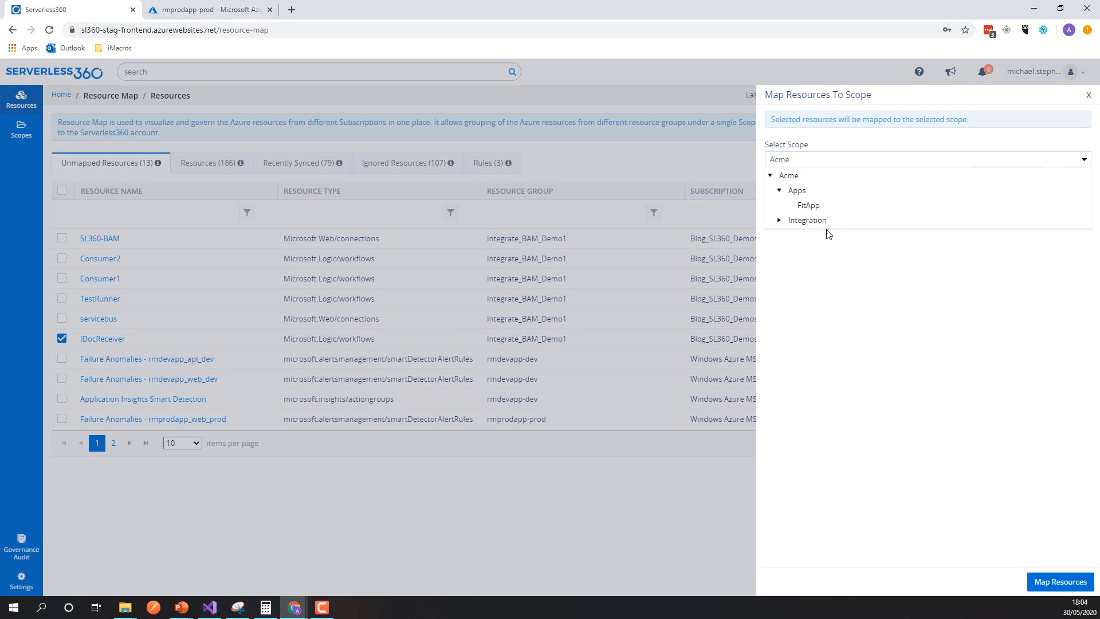
left_click(1088, 94)
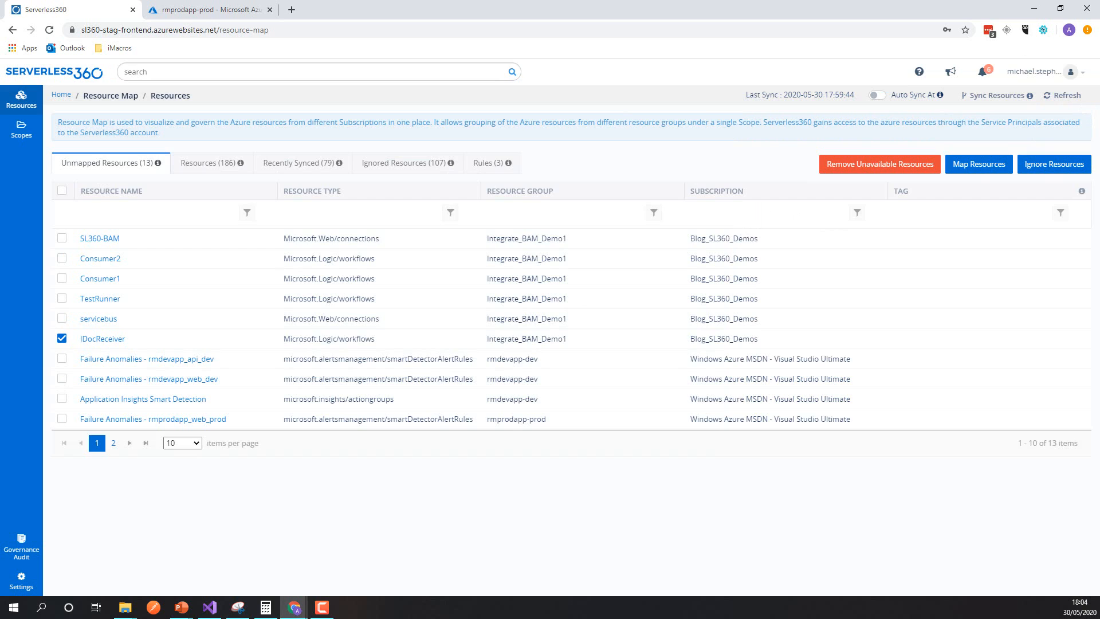
Step: Check the Integration scope's summary and map the unmapped resource SL360-BAM to the Integration scope
left_click(21, 129)
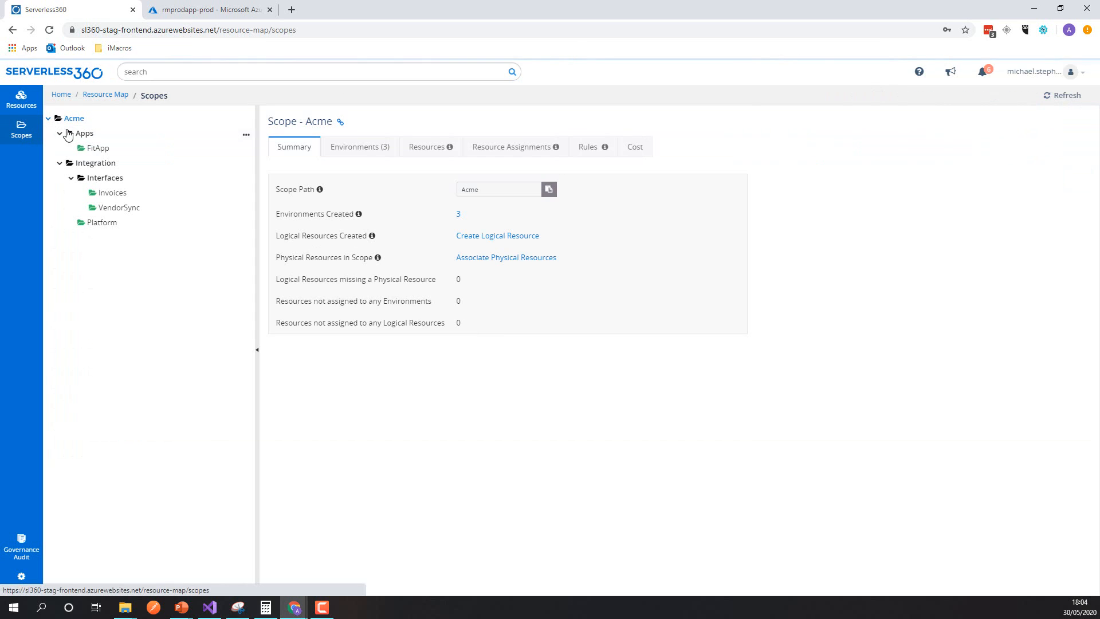
left_click(93, 163)
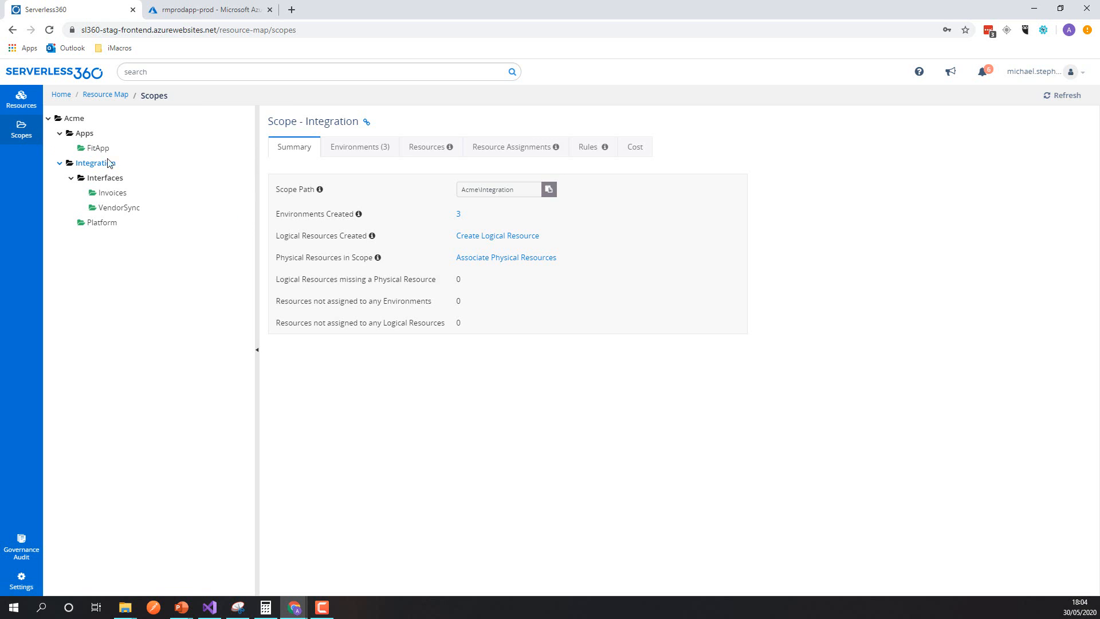
left_click(23, 98)
left_click(61, 238)
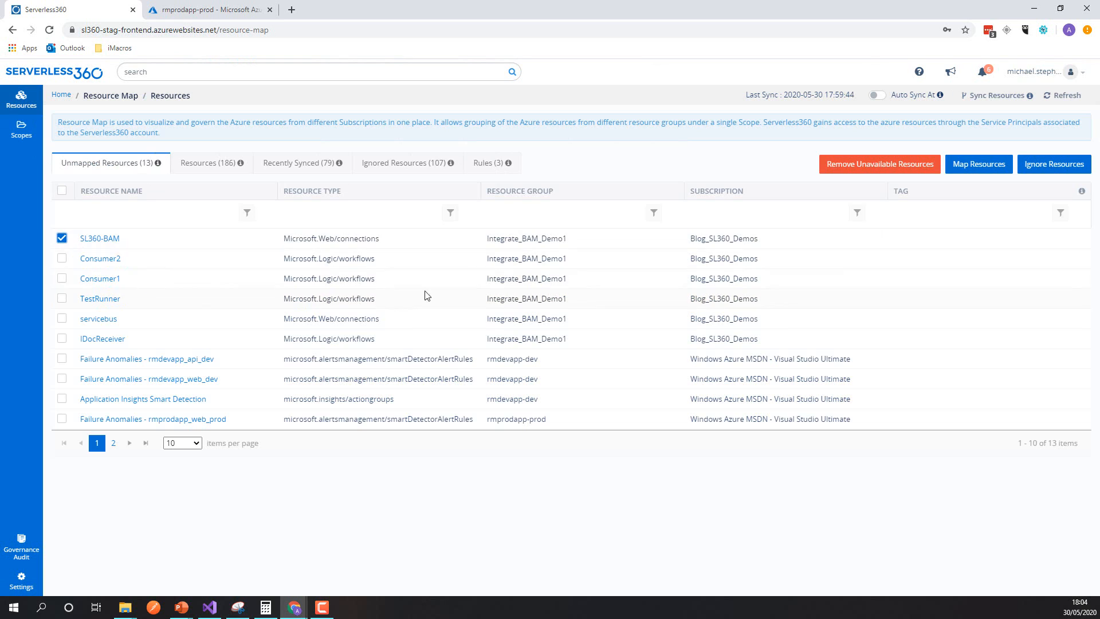
left_click(955, 170)
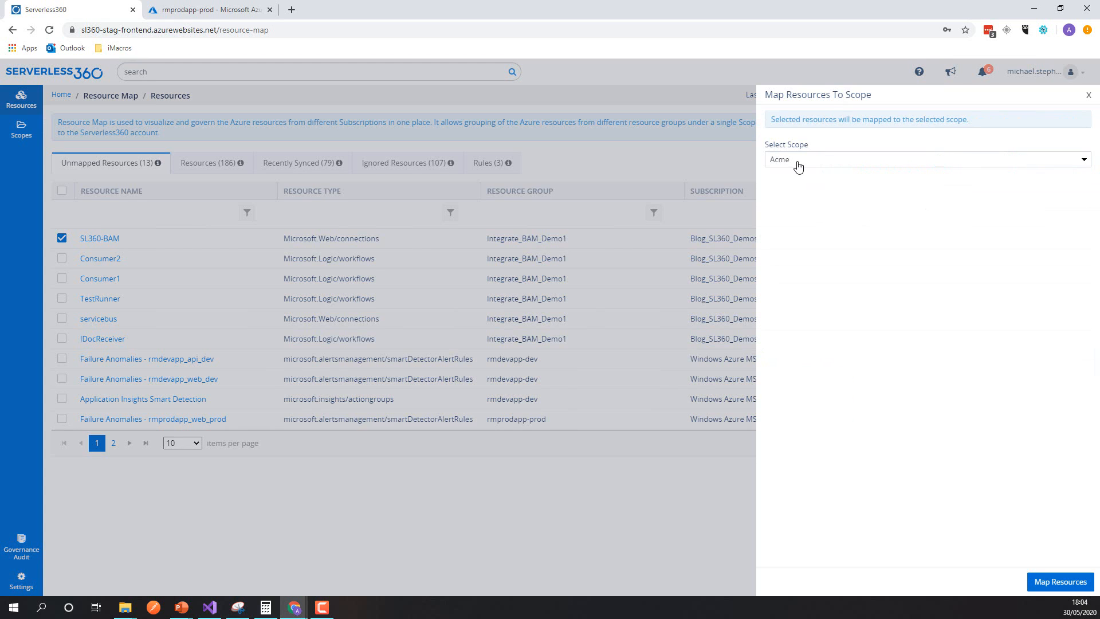
left_click(798, 166)
left_click(799, 209)
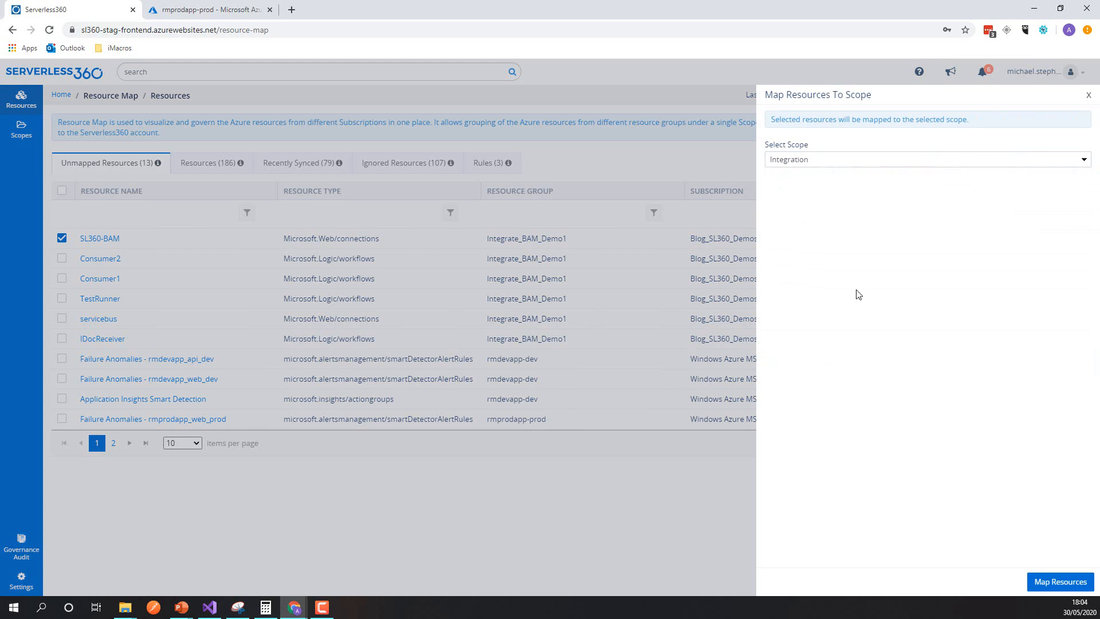
left_click(1053, 588)
Step: Examine the Integration scope's summary and the environment and logical resource mapping of its SL360-BAM resource
left_click(29, 139)
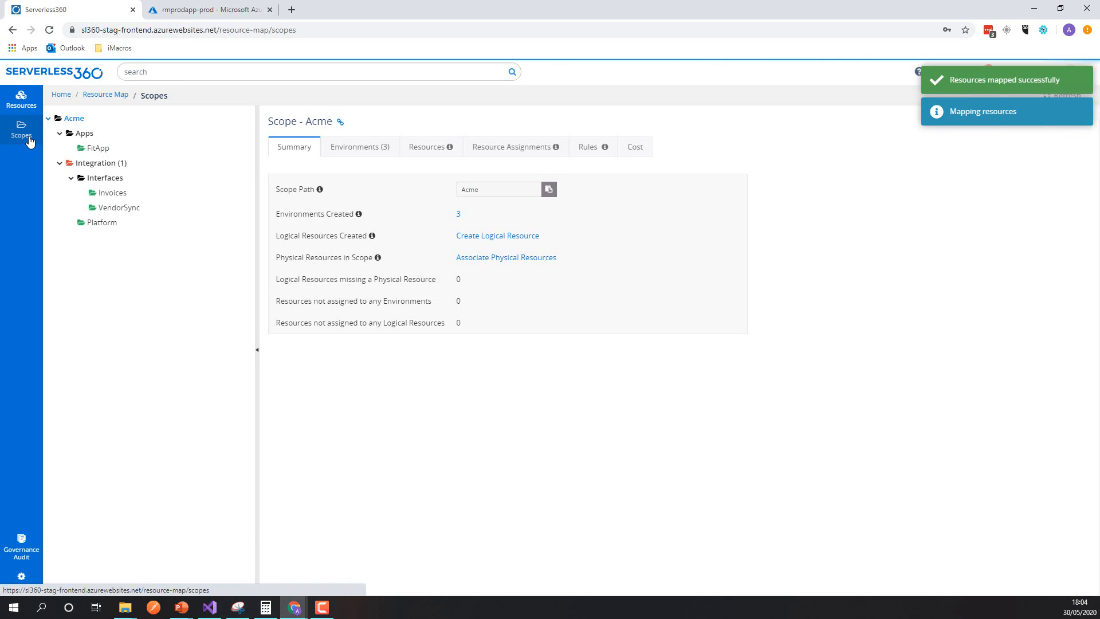
left_click(93, 164)
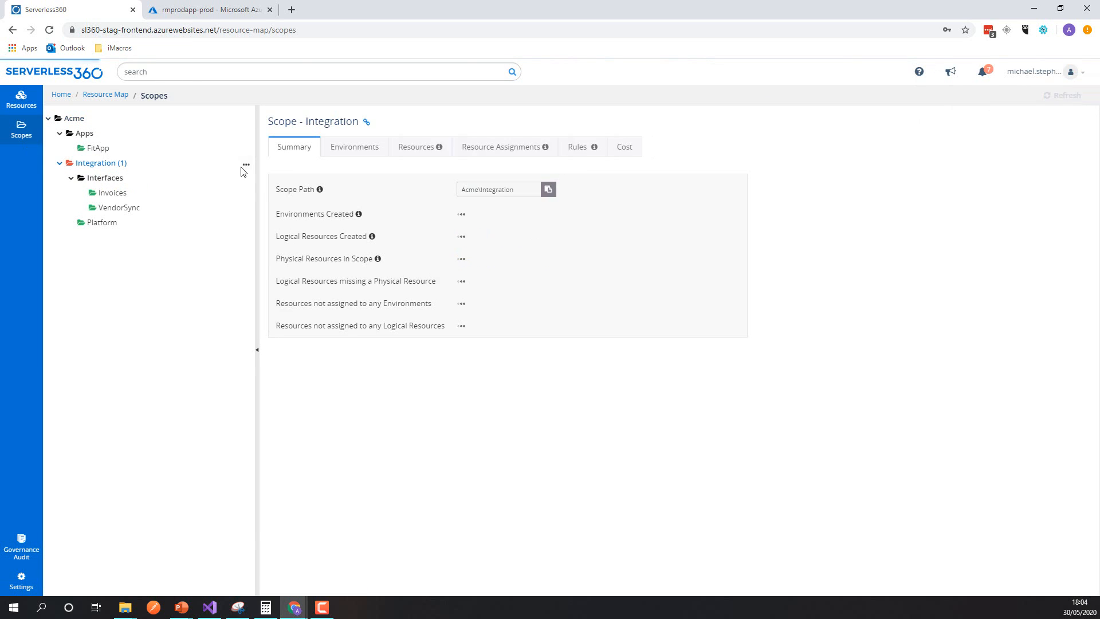
left_click(416, 154)
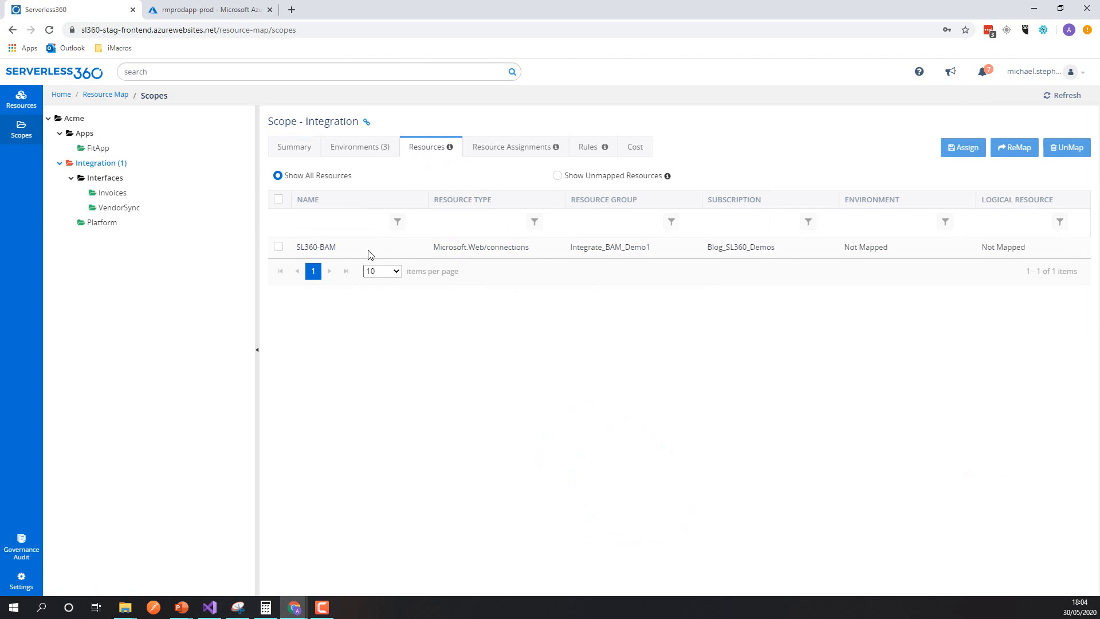